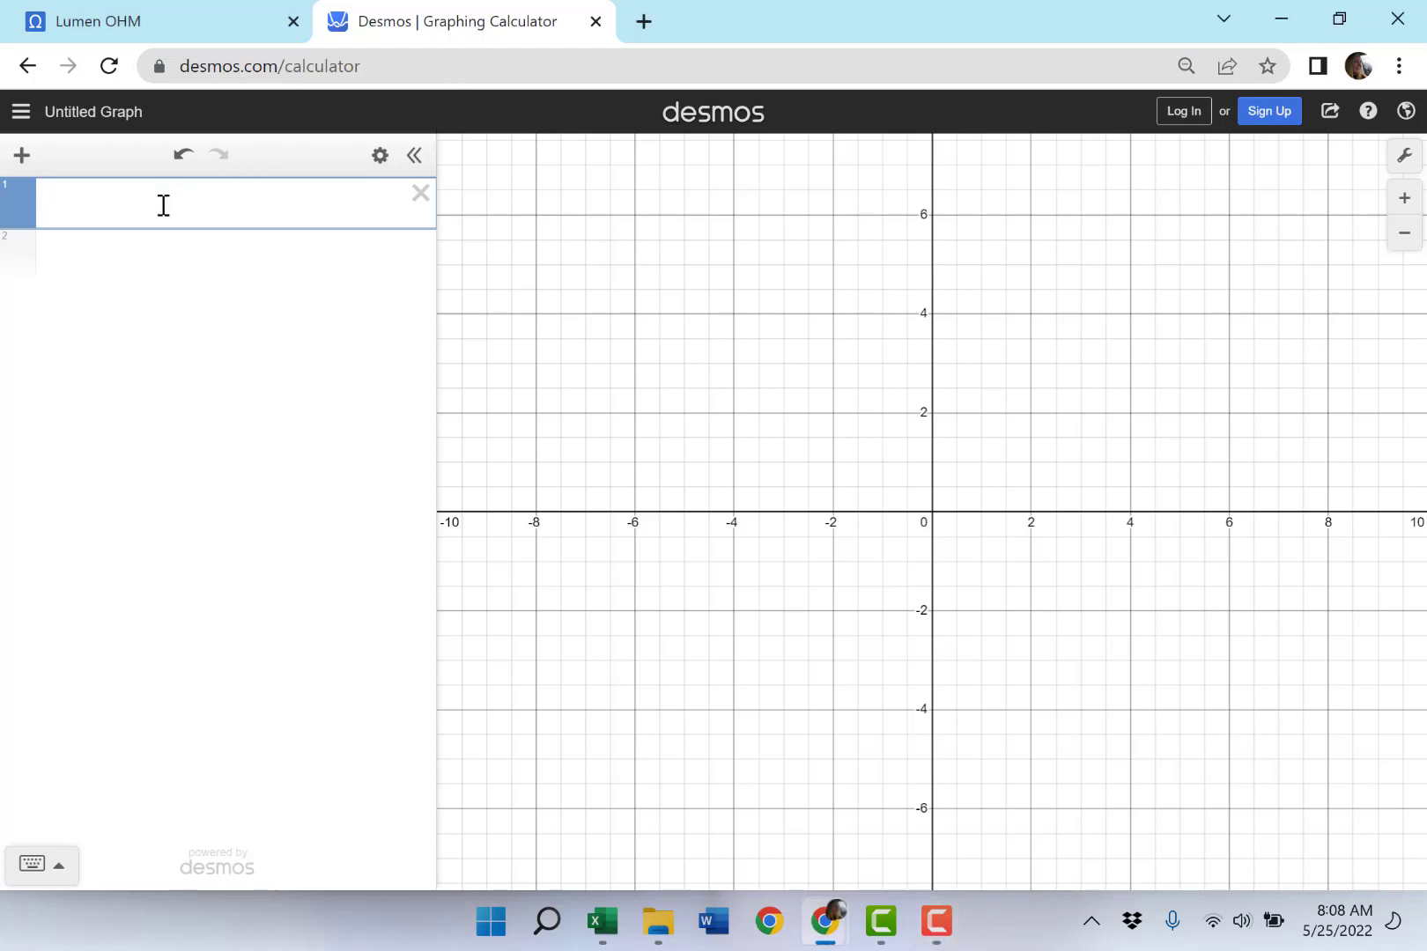
- Enter the function f(x) = sec(x) restricted to the domain −π ≤ x ≤ 2·π
type("f(x)=s")
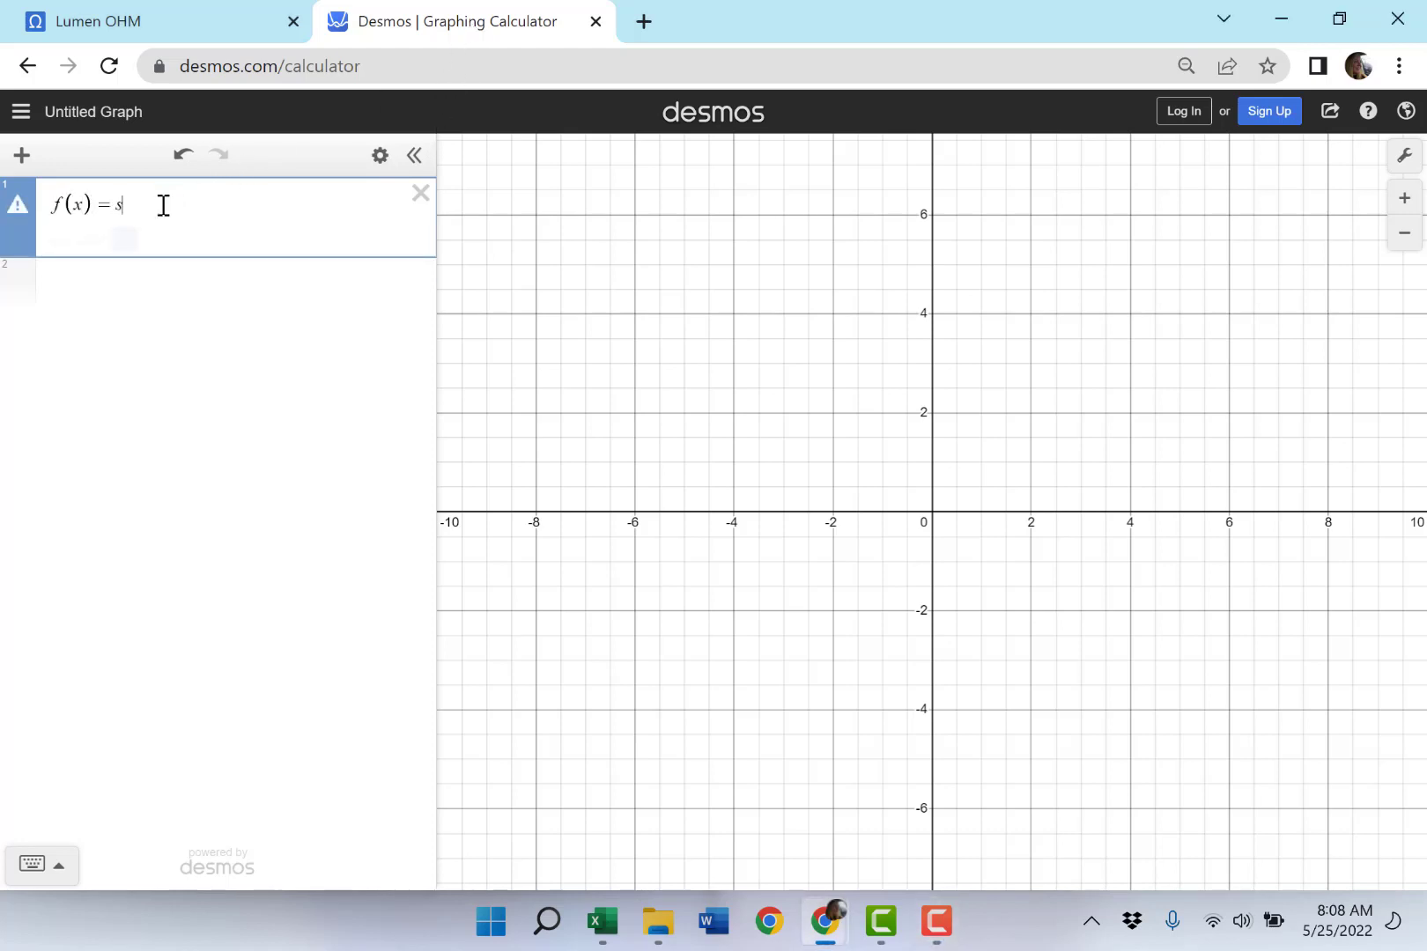
type("ec(x")
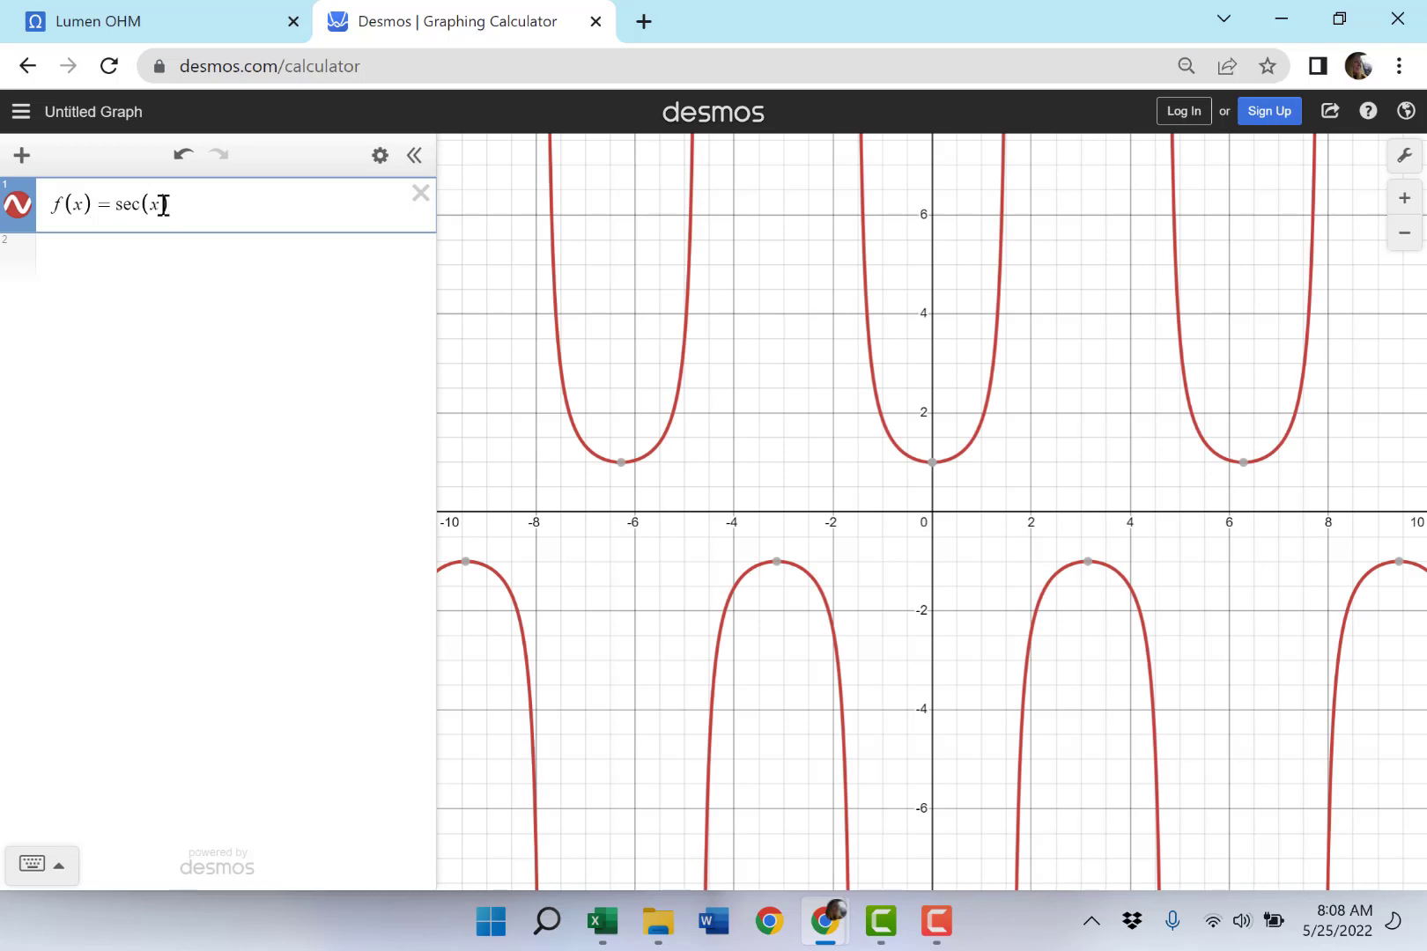
type("){-")
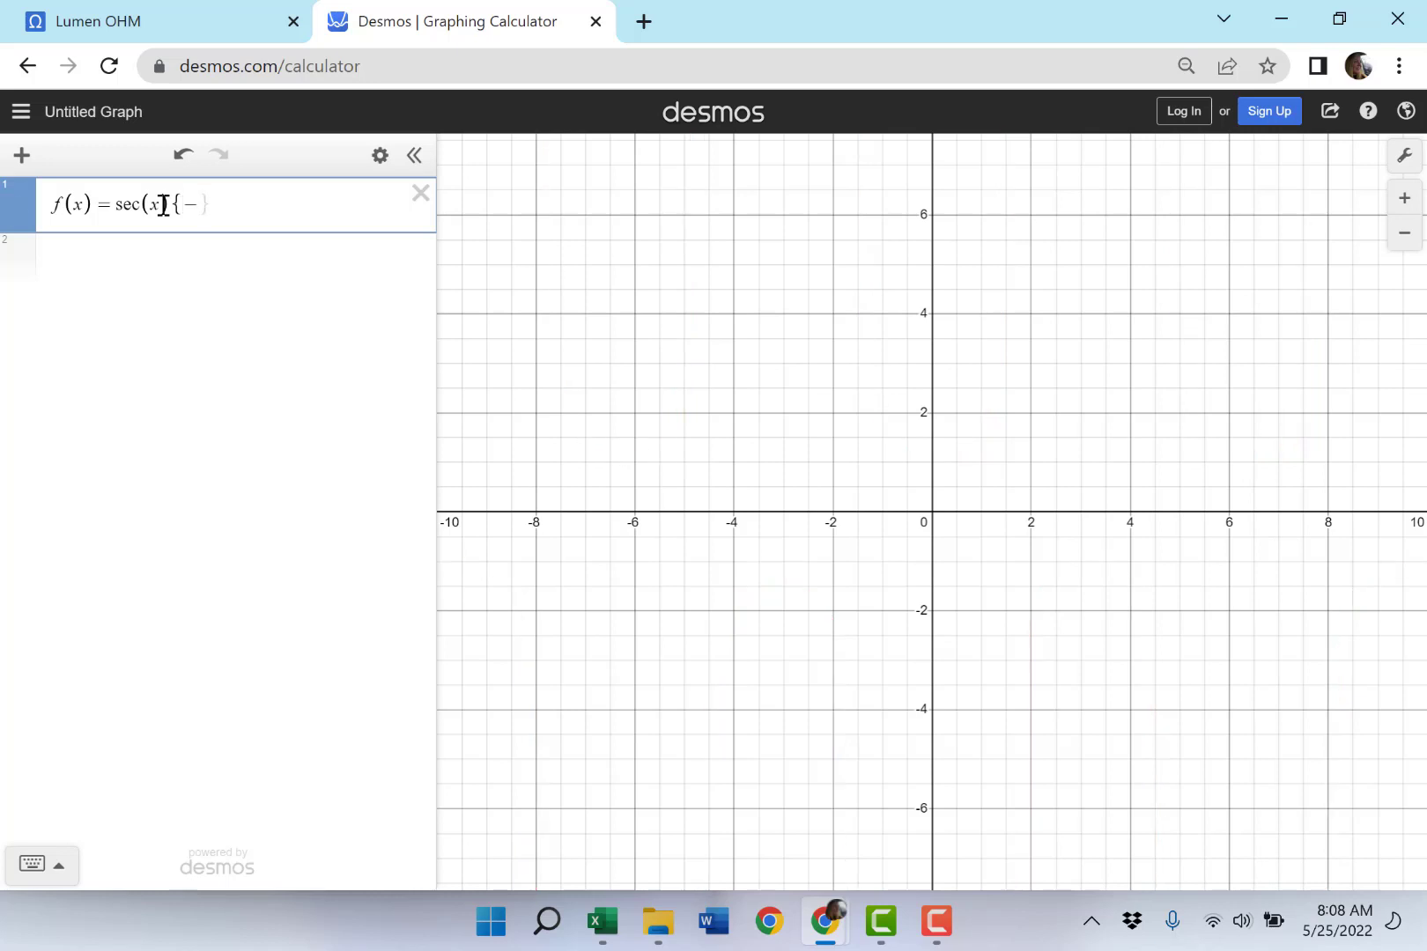
type("pi")
type("<")
type("x")
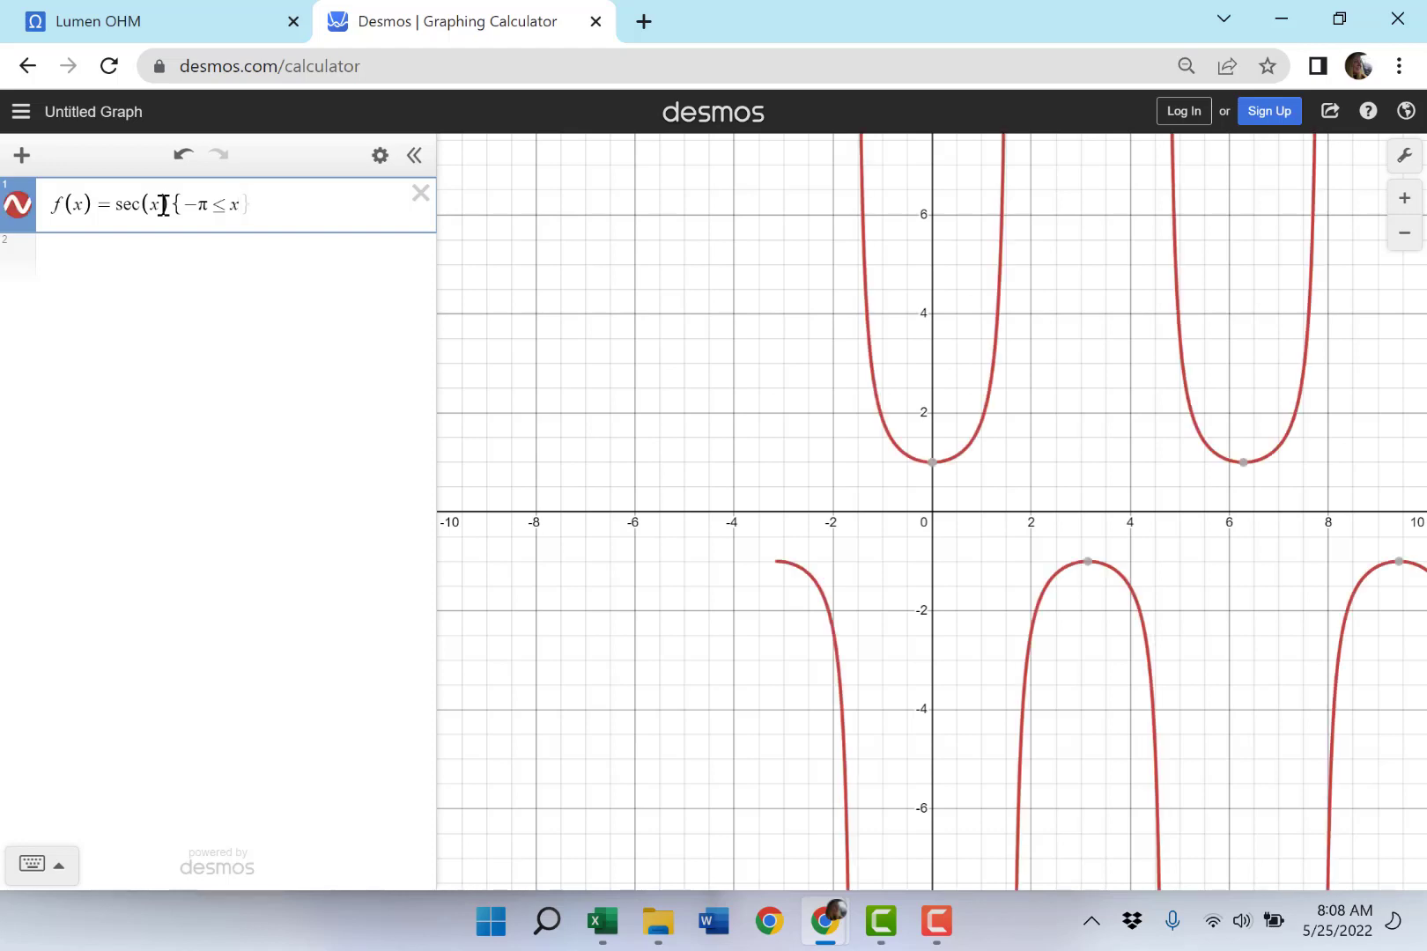
type("<")
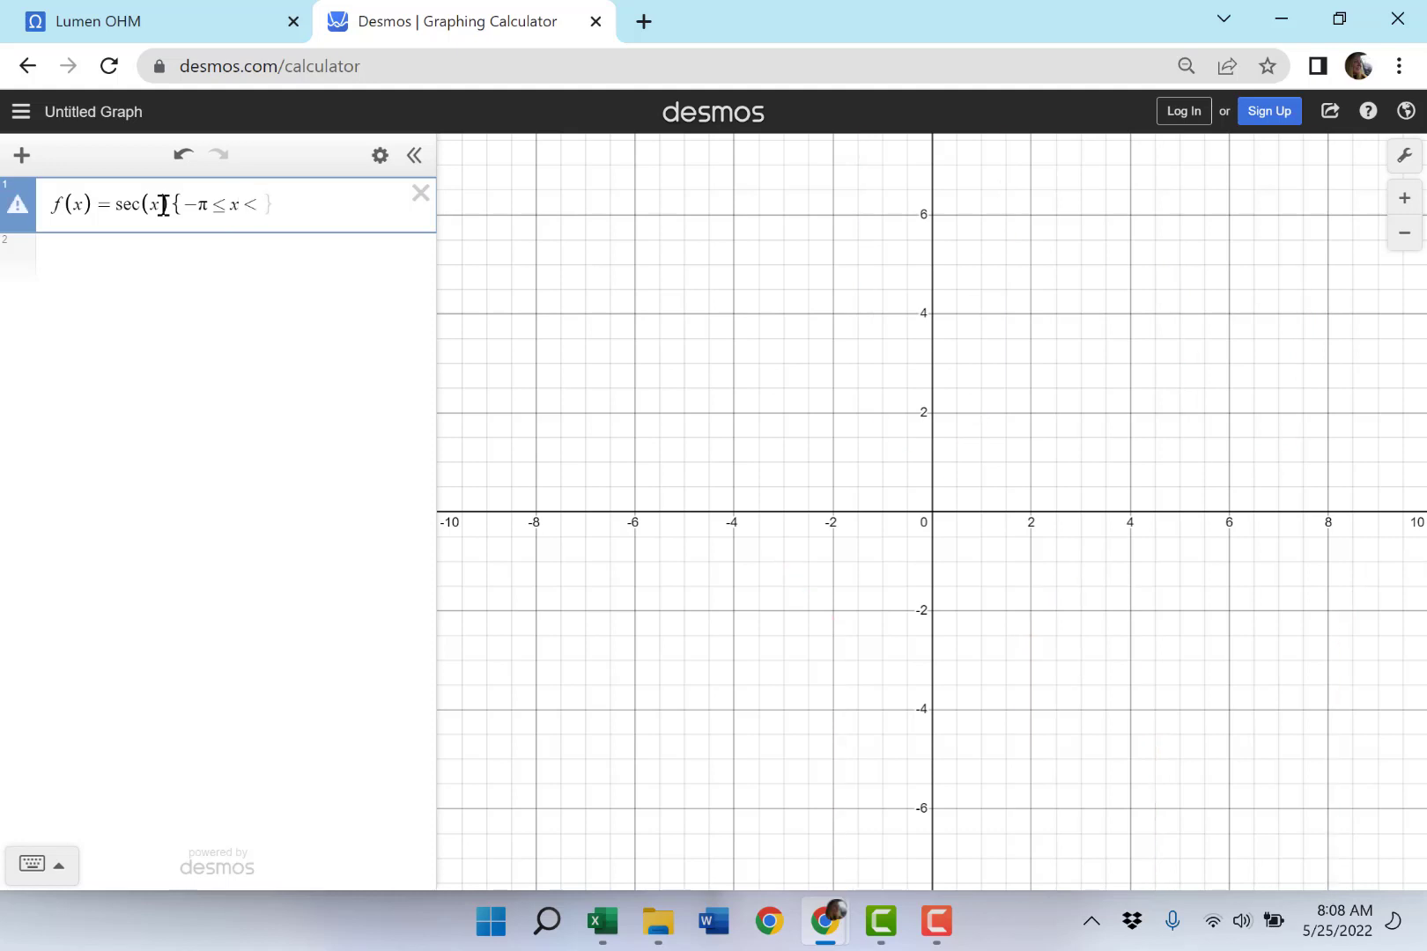
type("=")
type("2*p")
type("i")
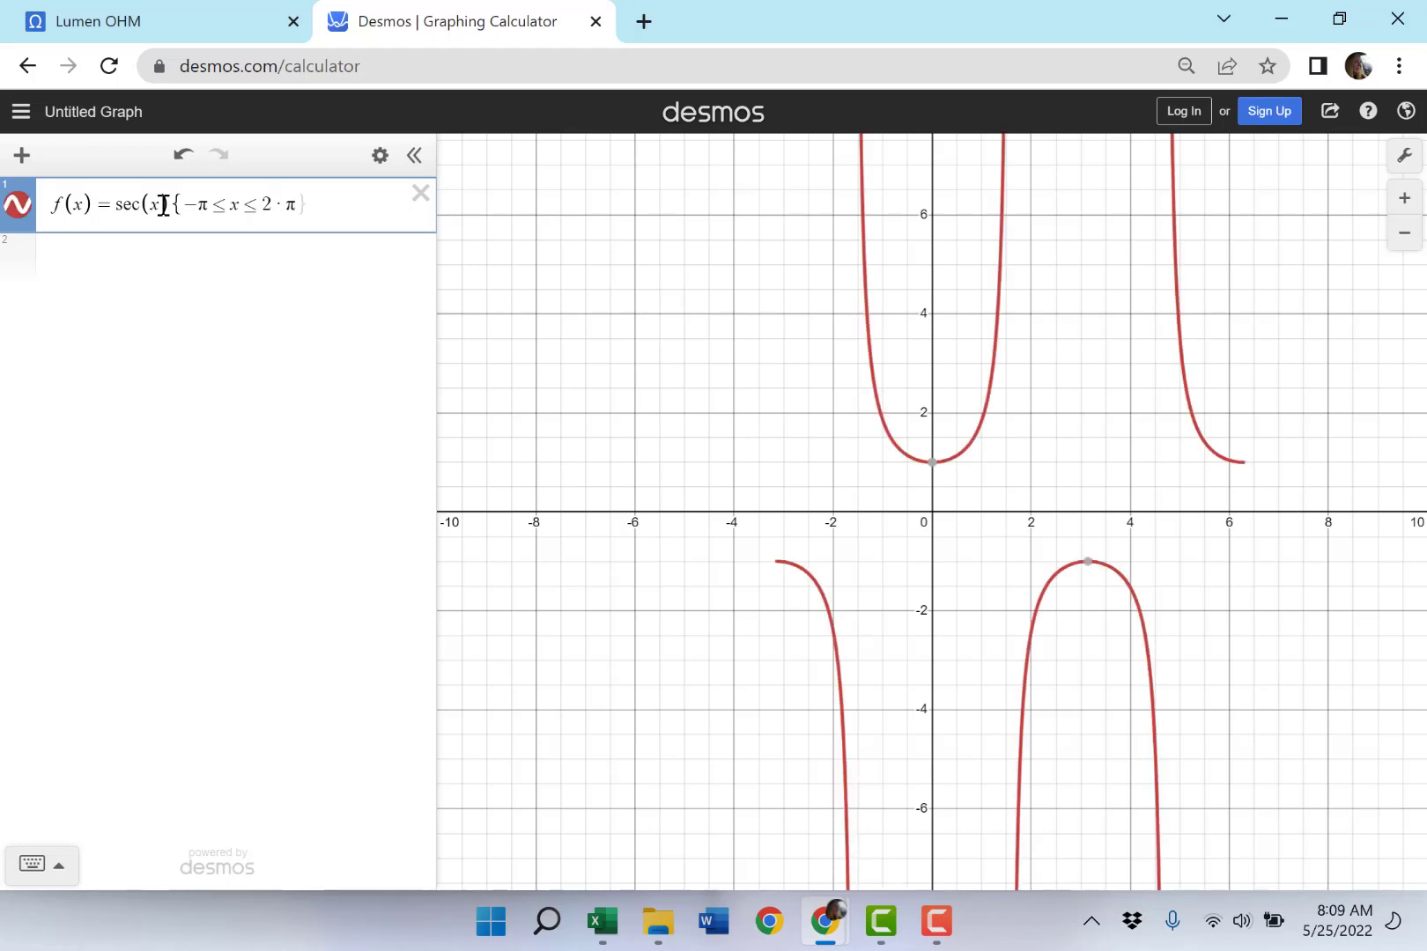
type("}")
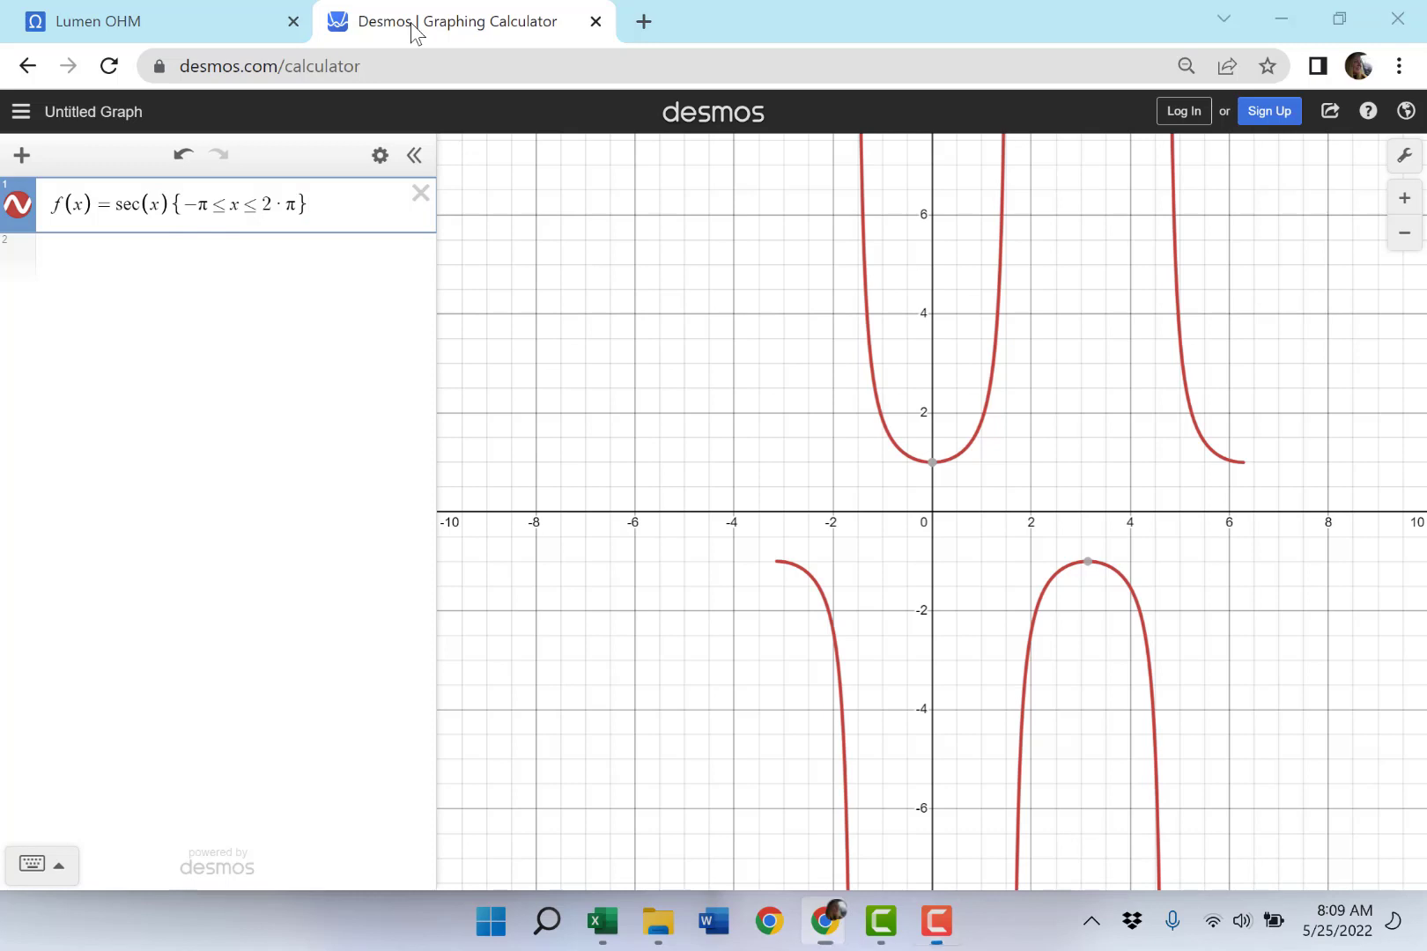
- Check the axis requirements in the homework question and set the graph's x-axis step to π/4
key("F9")
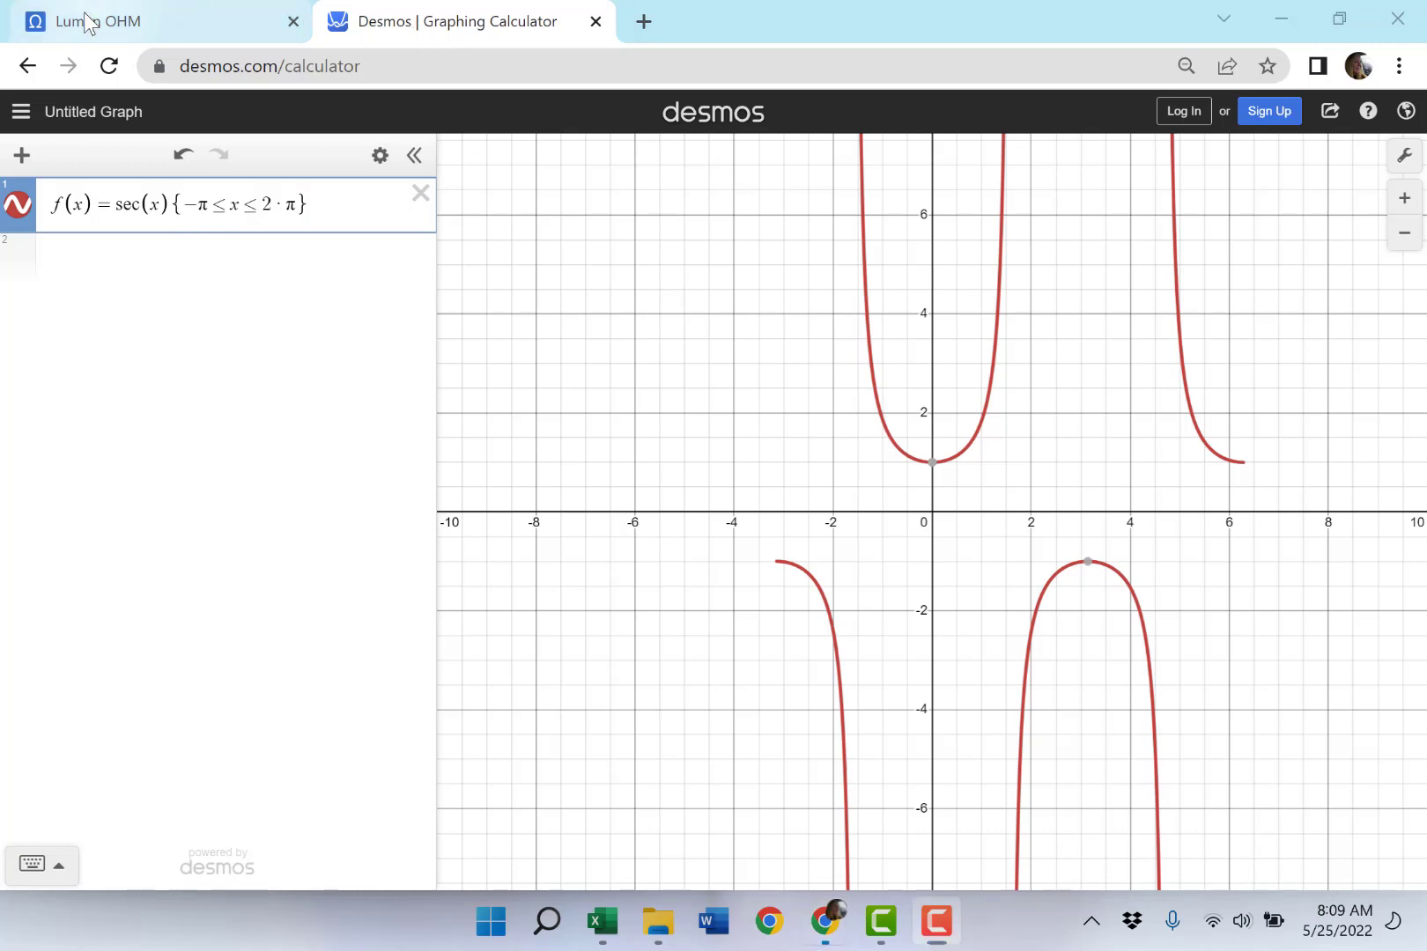
left_click(88, 22)
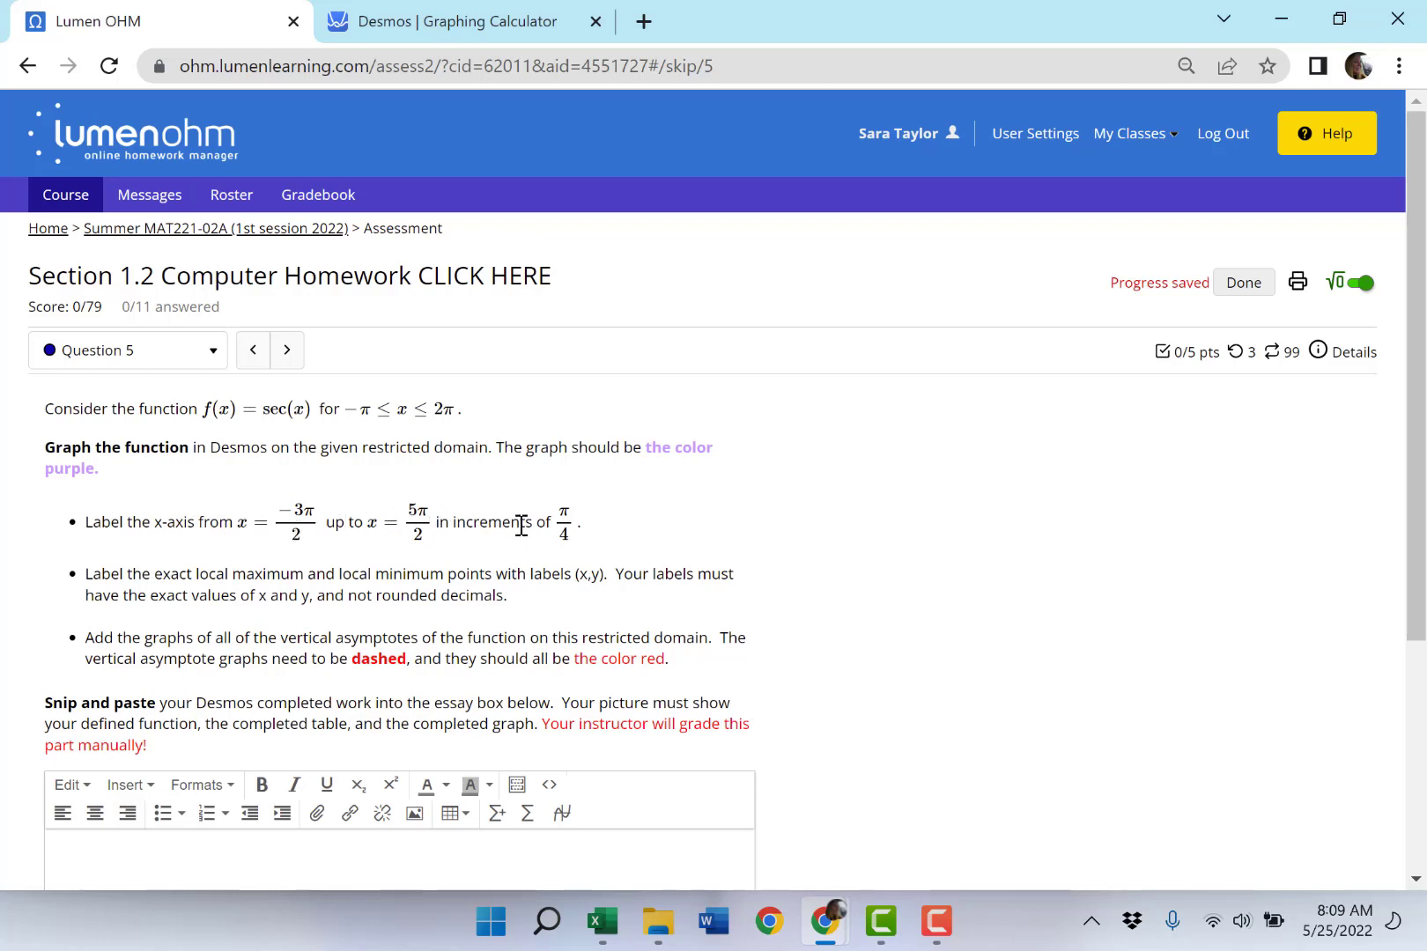
left_click(532, 26)
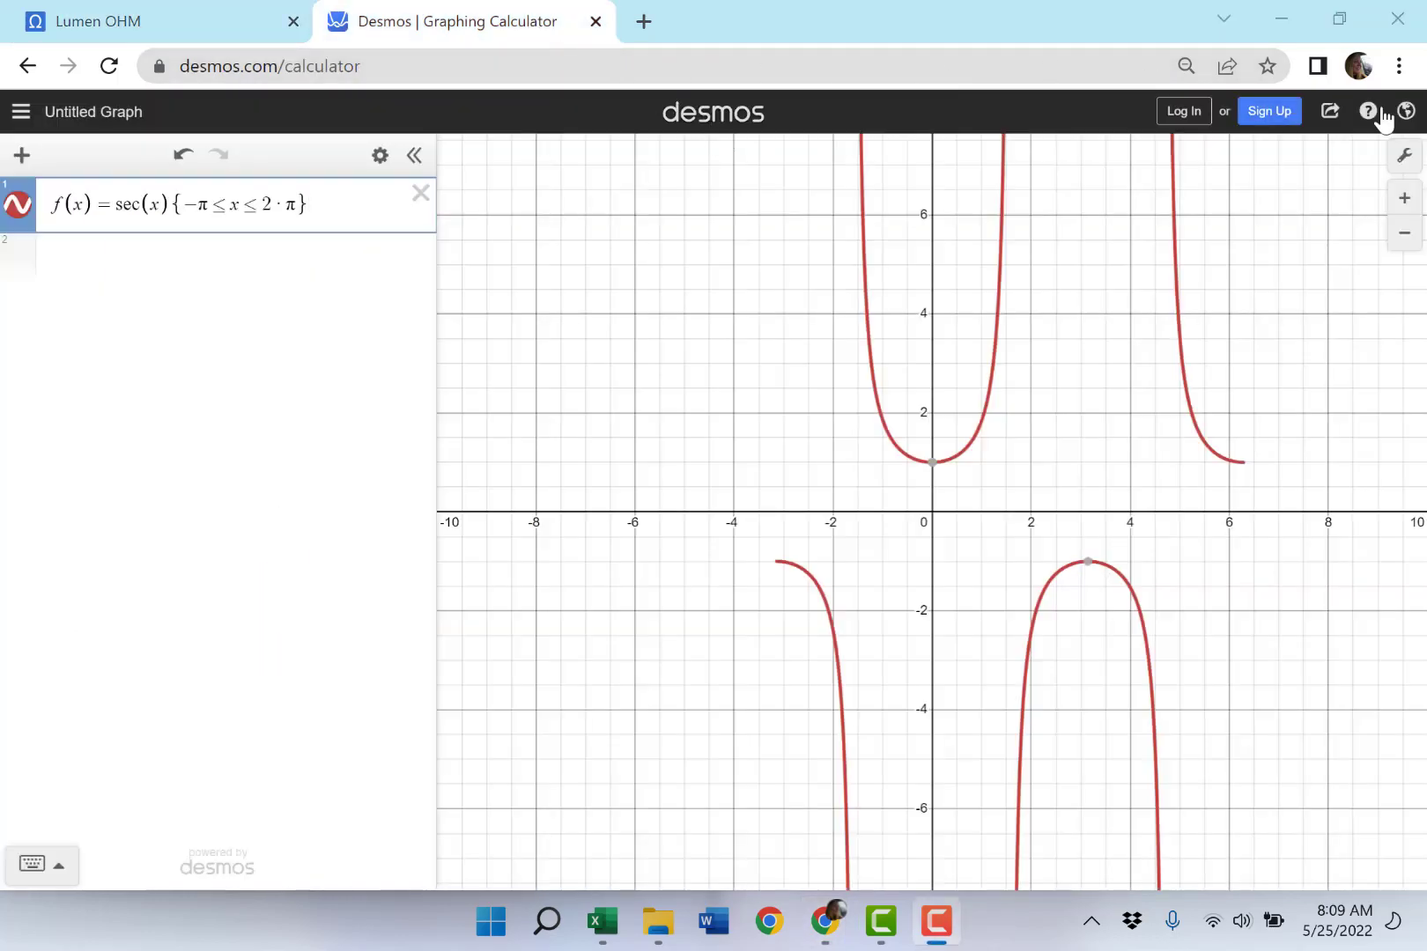
left_click(1403, 165)
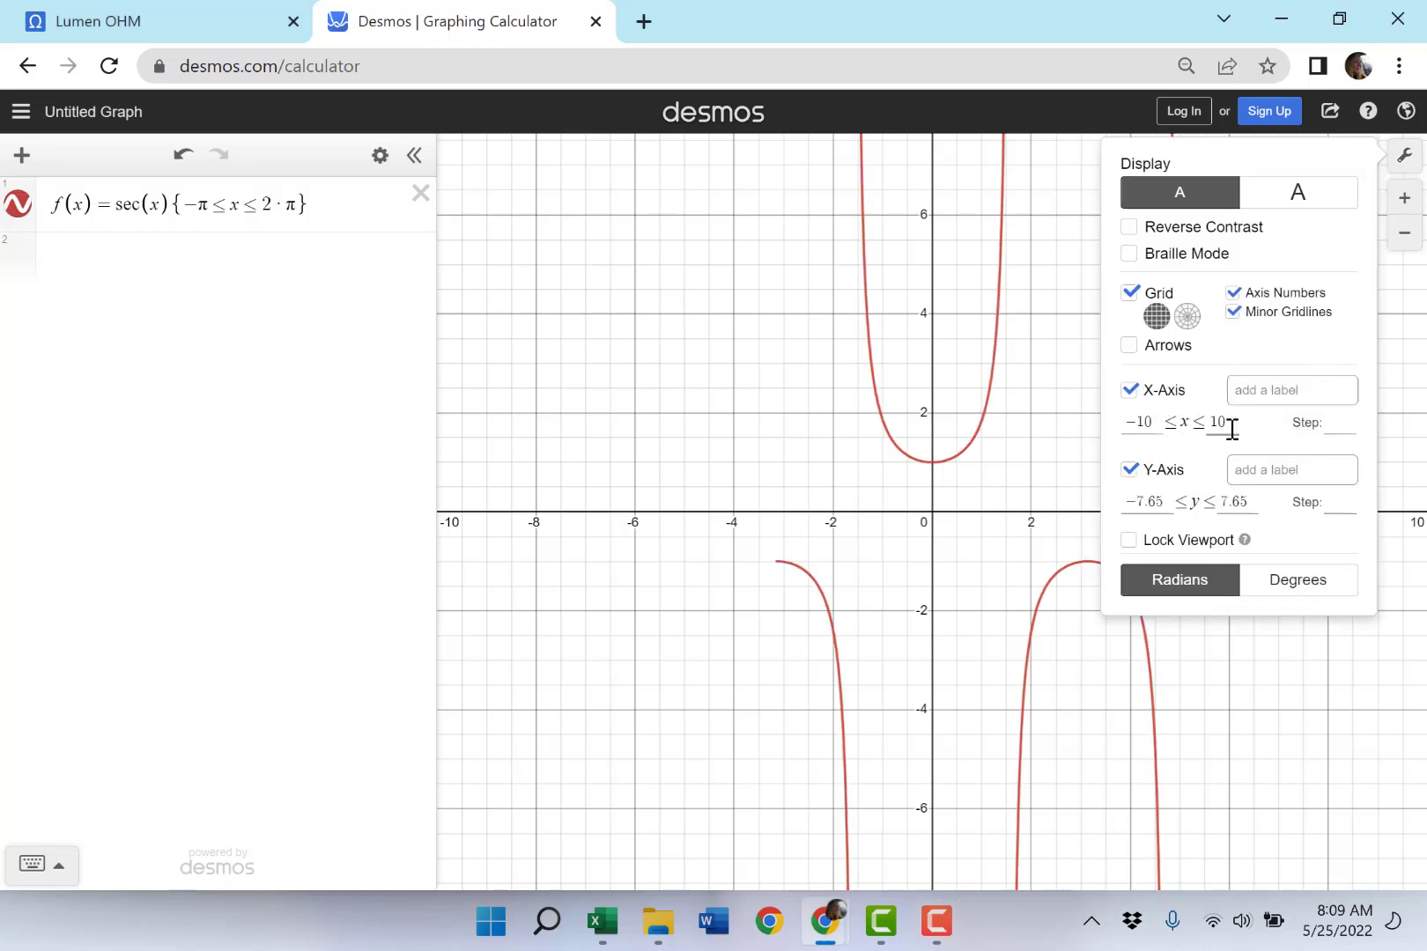
left_click(1340, 429)
type("pi/2")
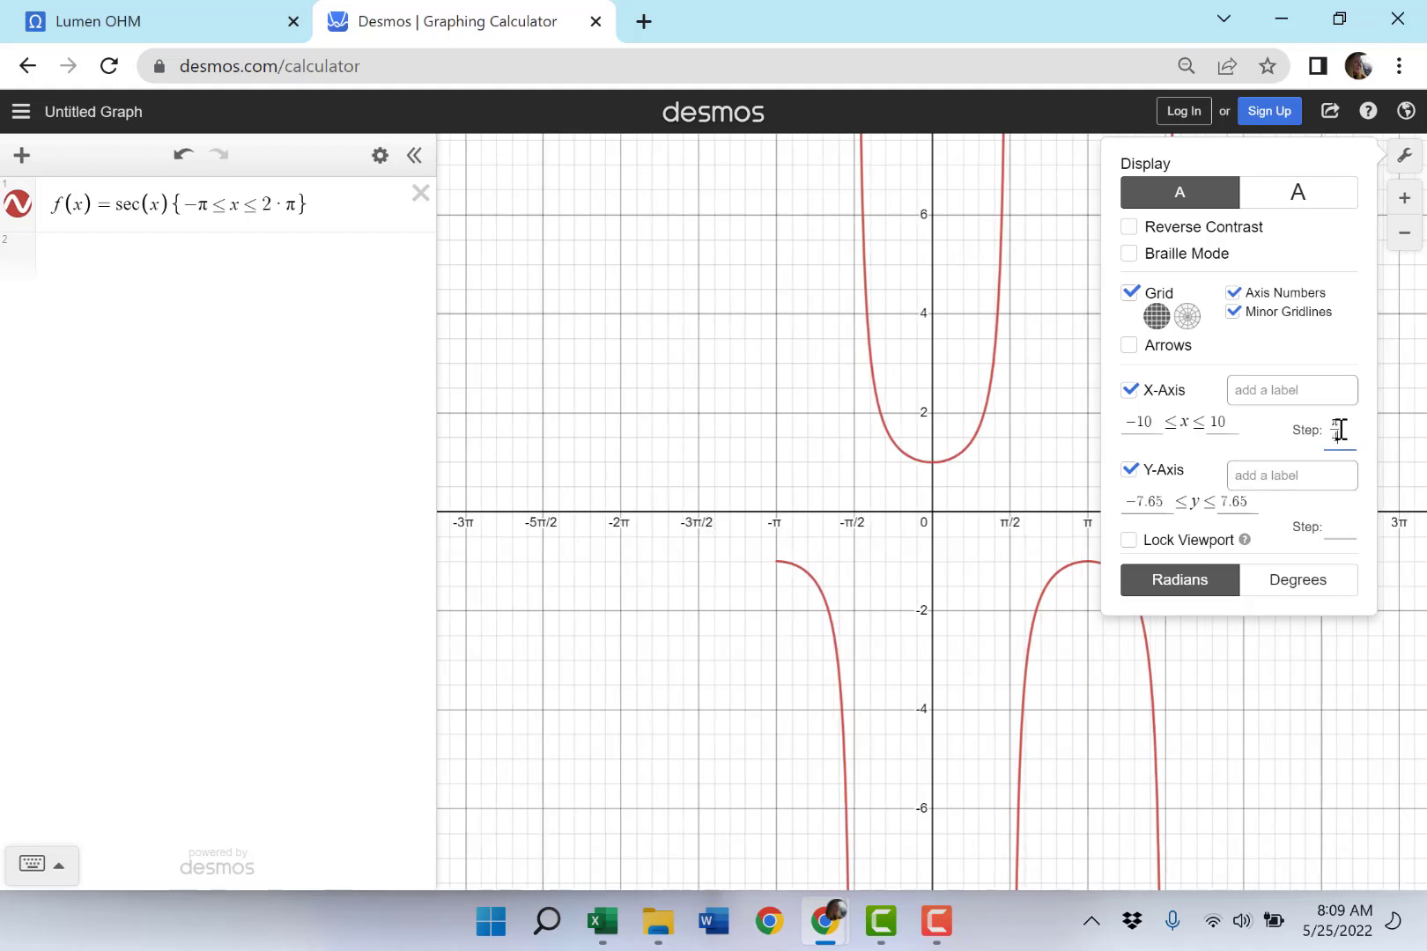
left_click(1406, 156)
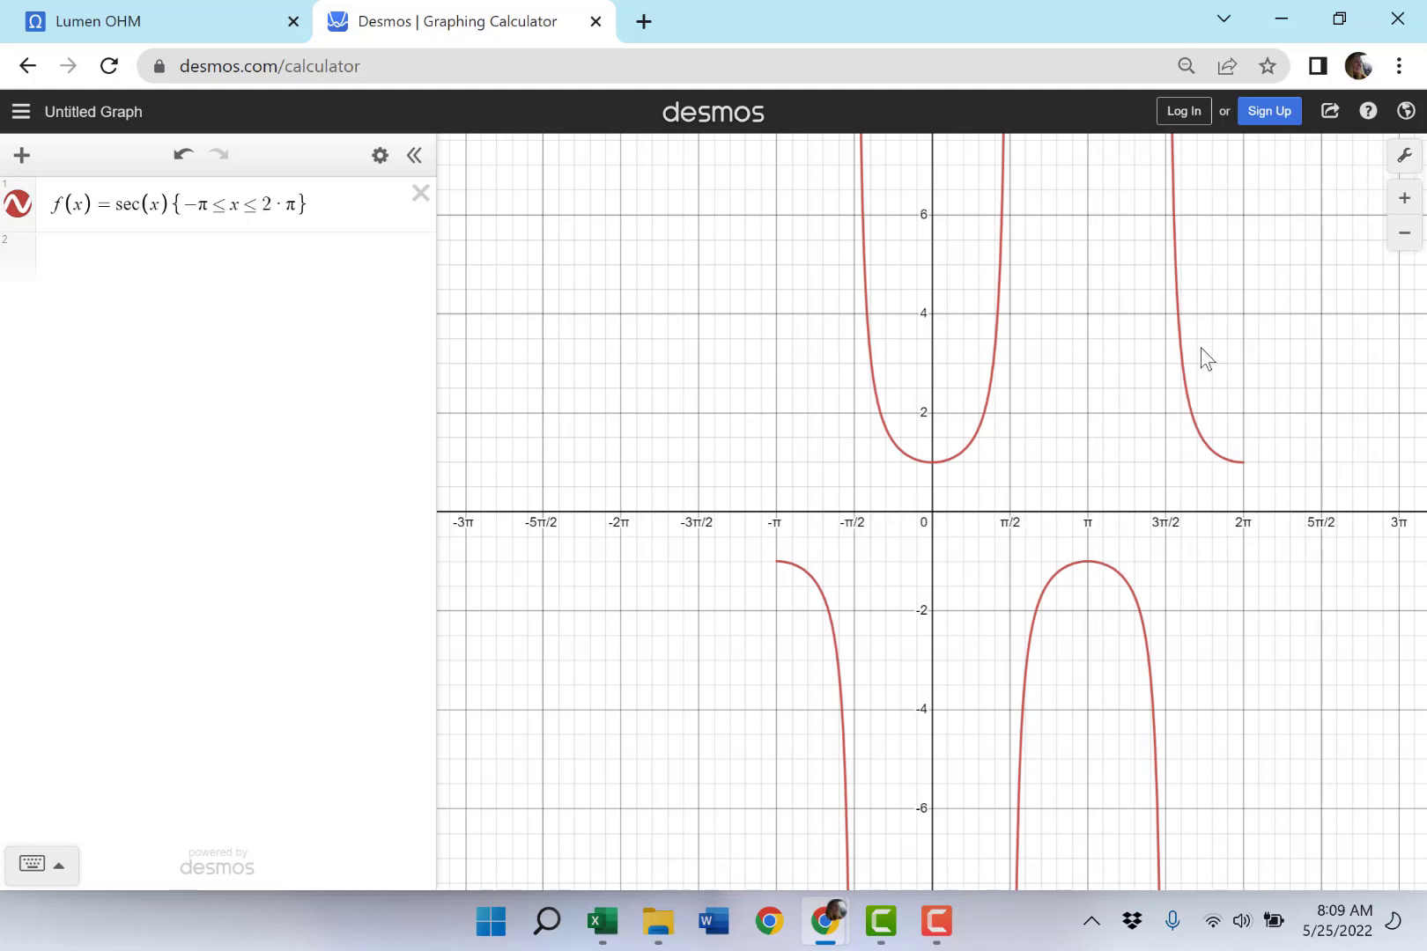
- Set the lower limit of the x-axis to −3π/2, as required by the homework question
left_click(1404, 157)
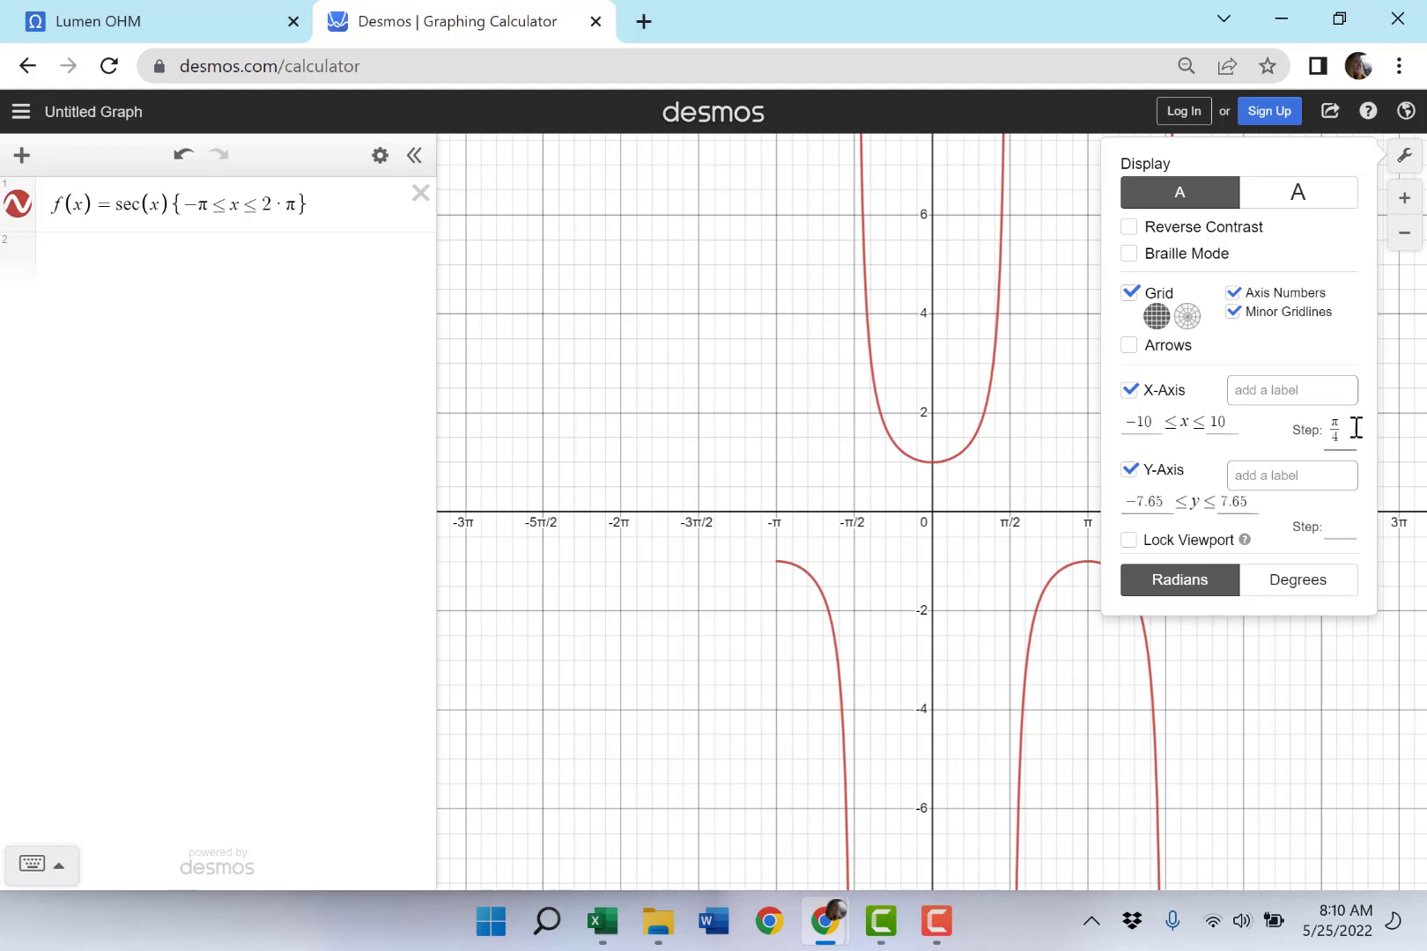
key("BackSpace")
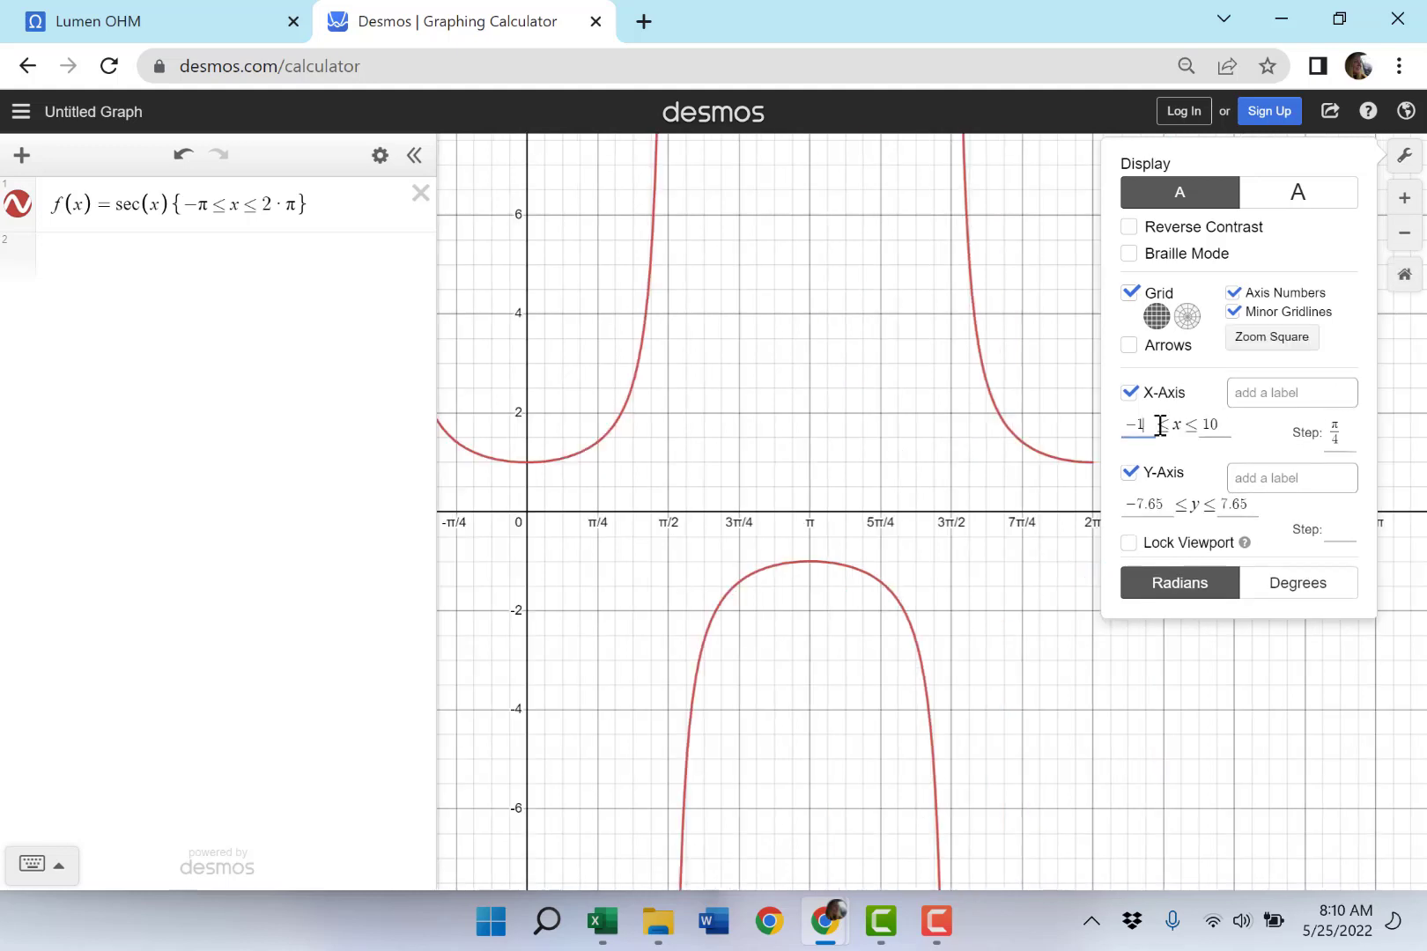
key("BackSpace")
left_click(152, 15)
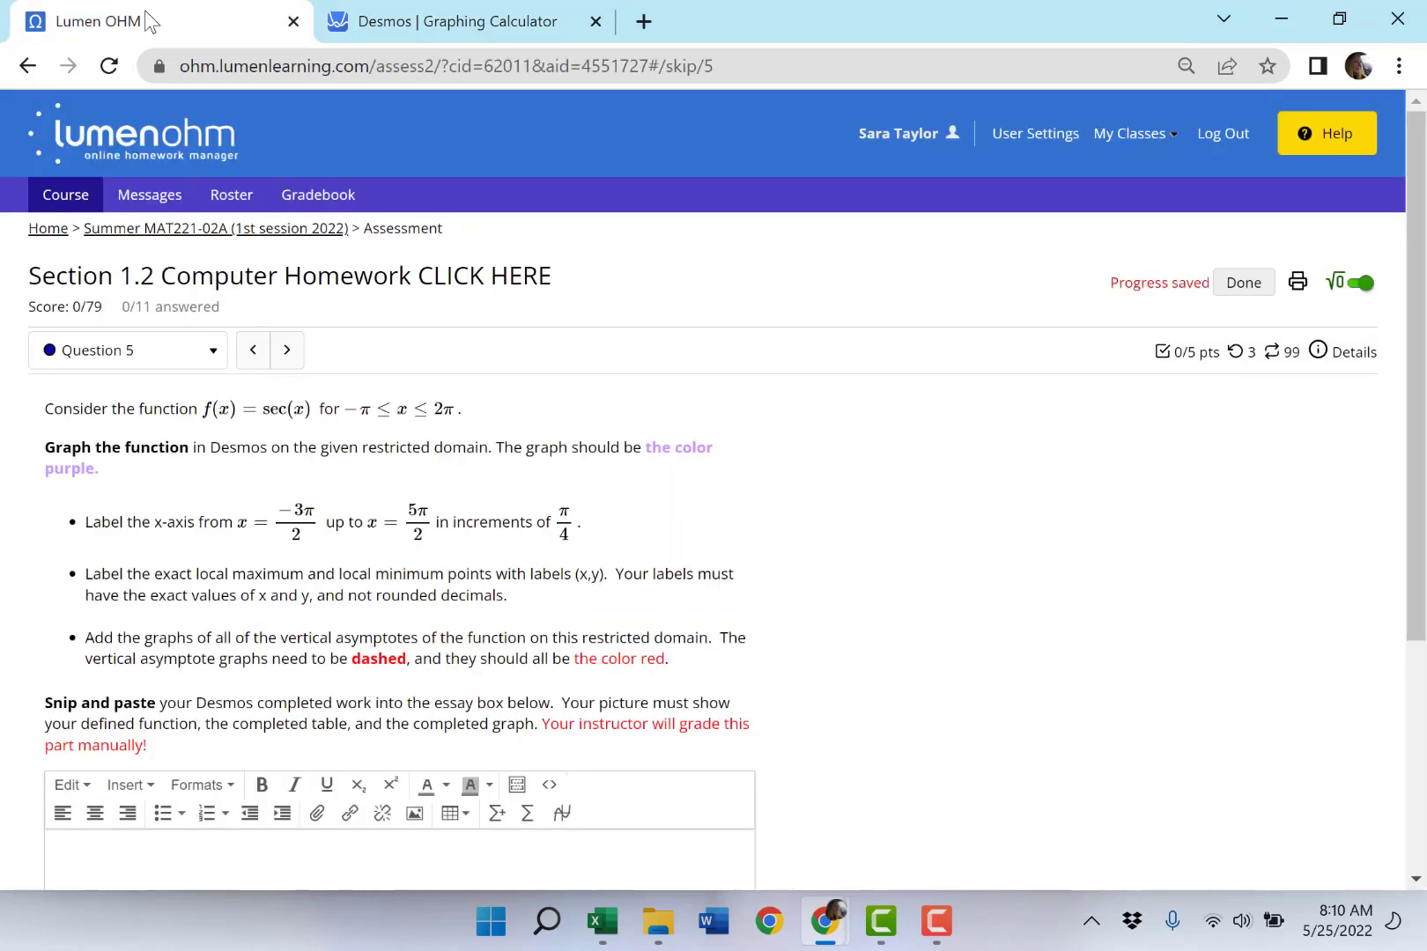
left_click(465, 18)
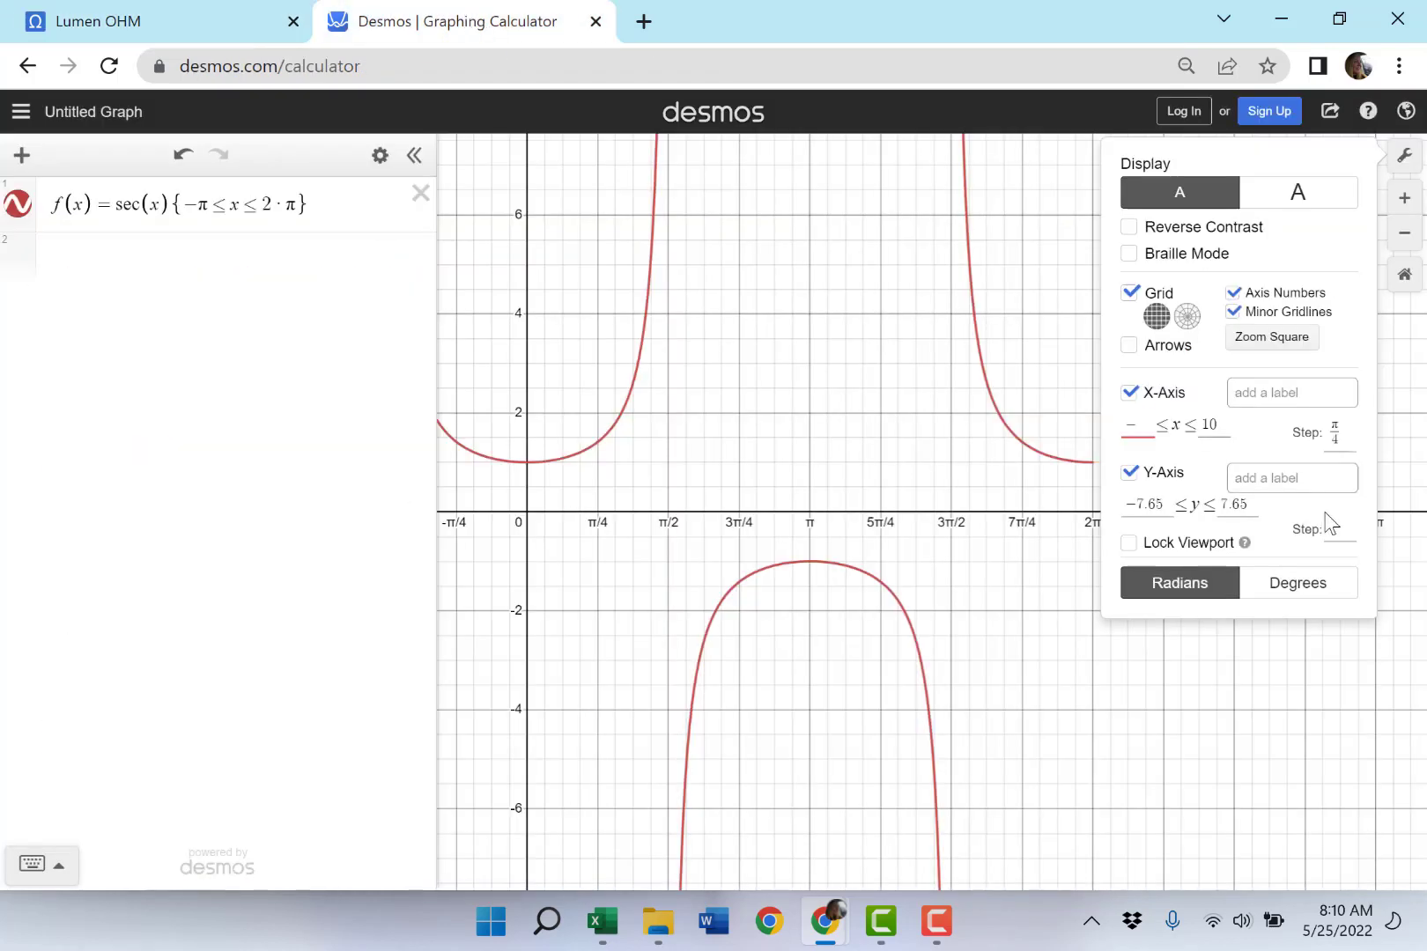
type("-3")
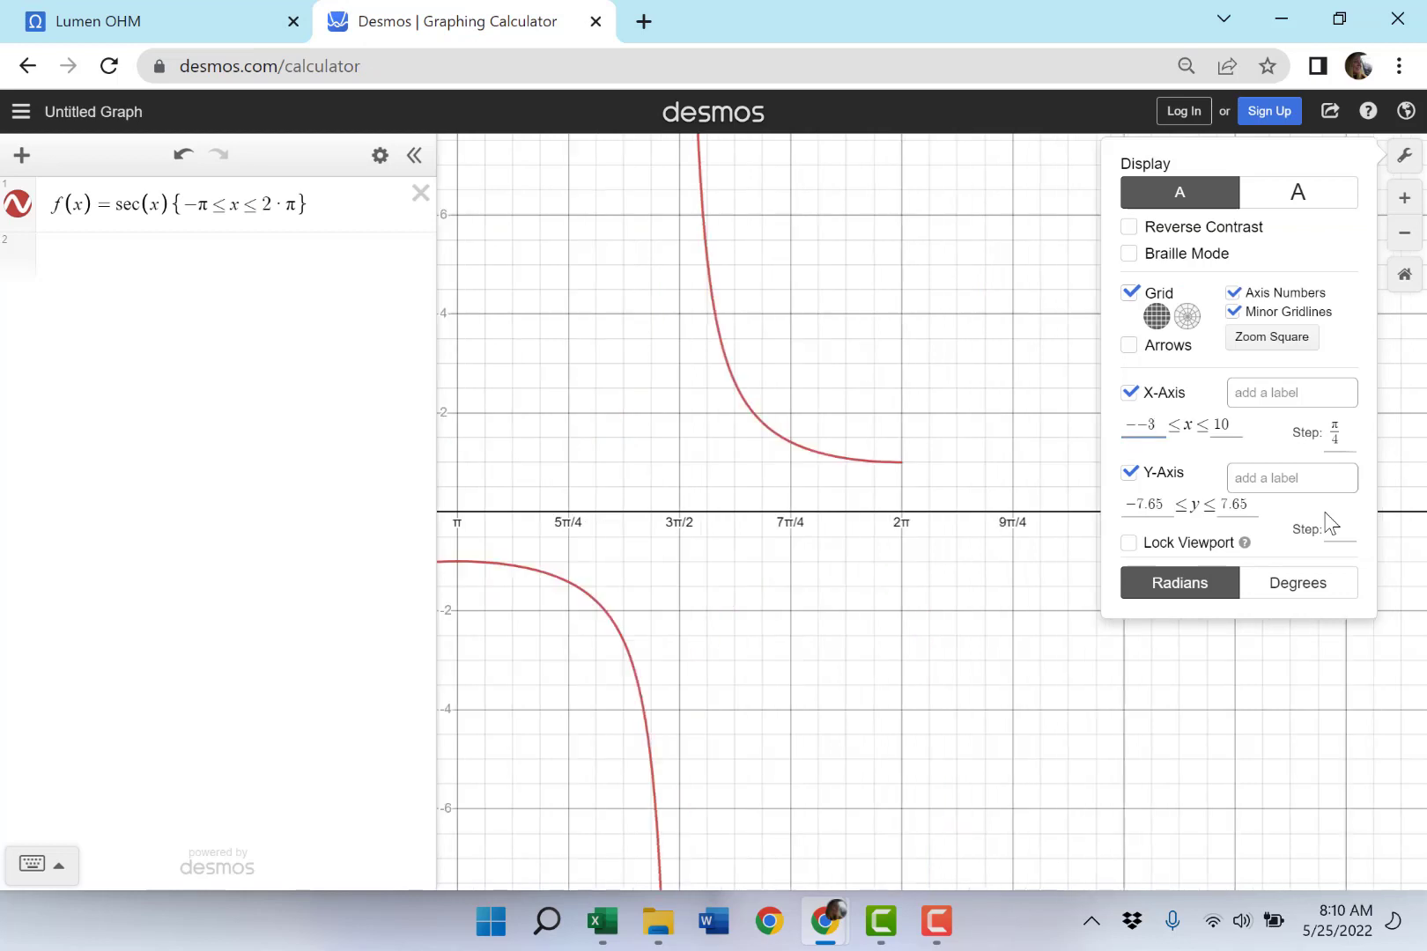
type("pi/")
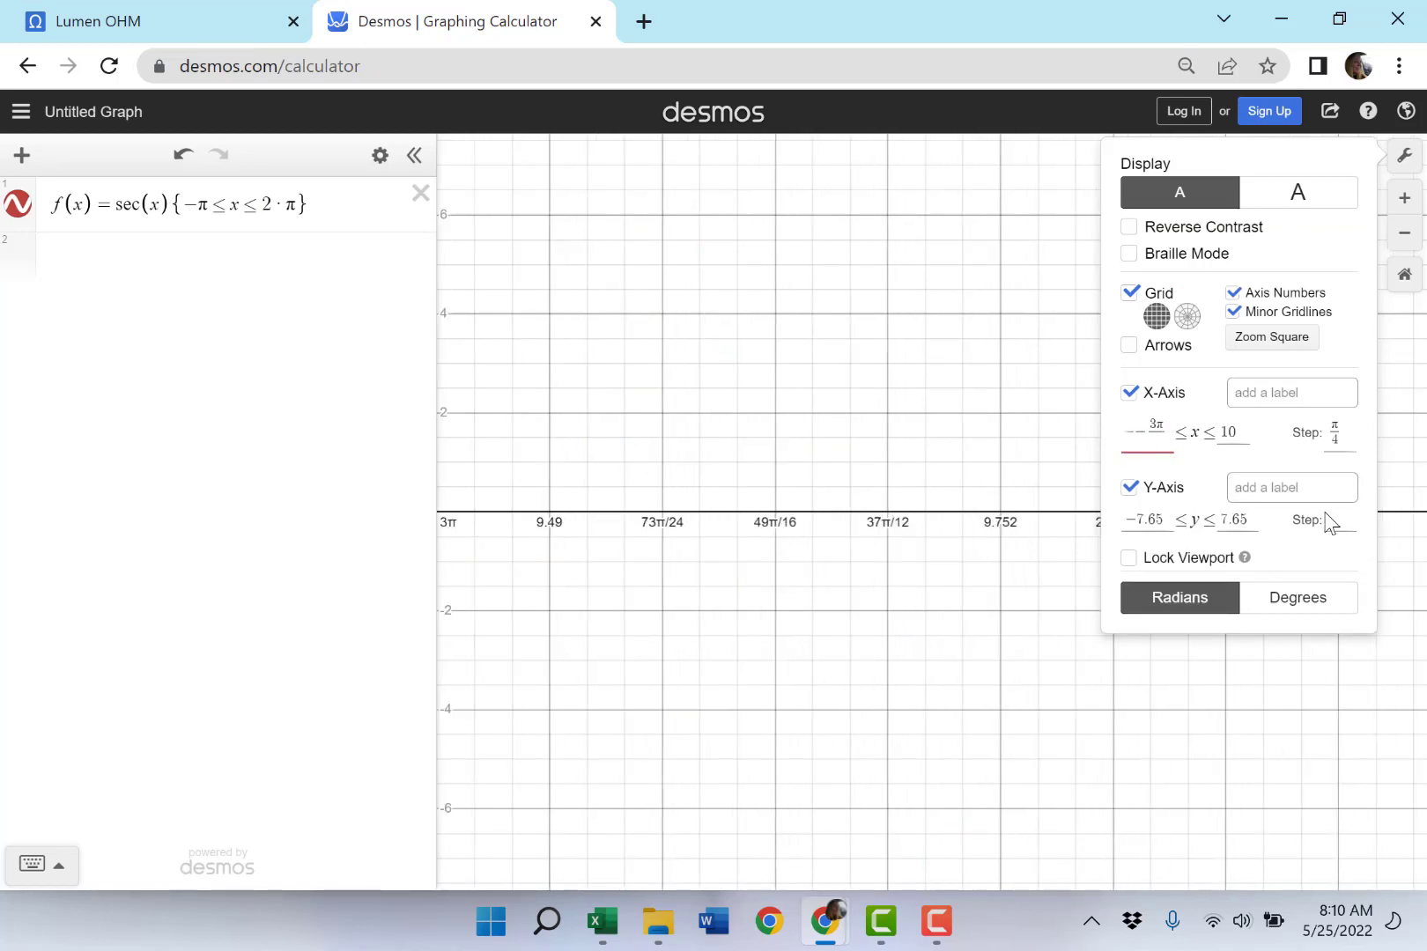
type("2")
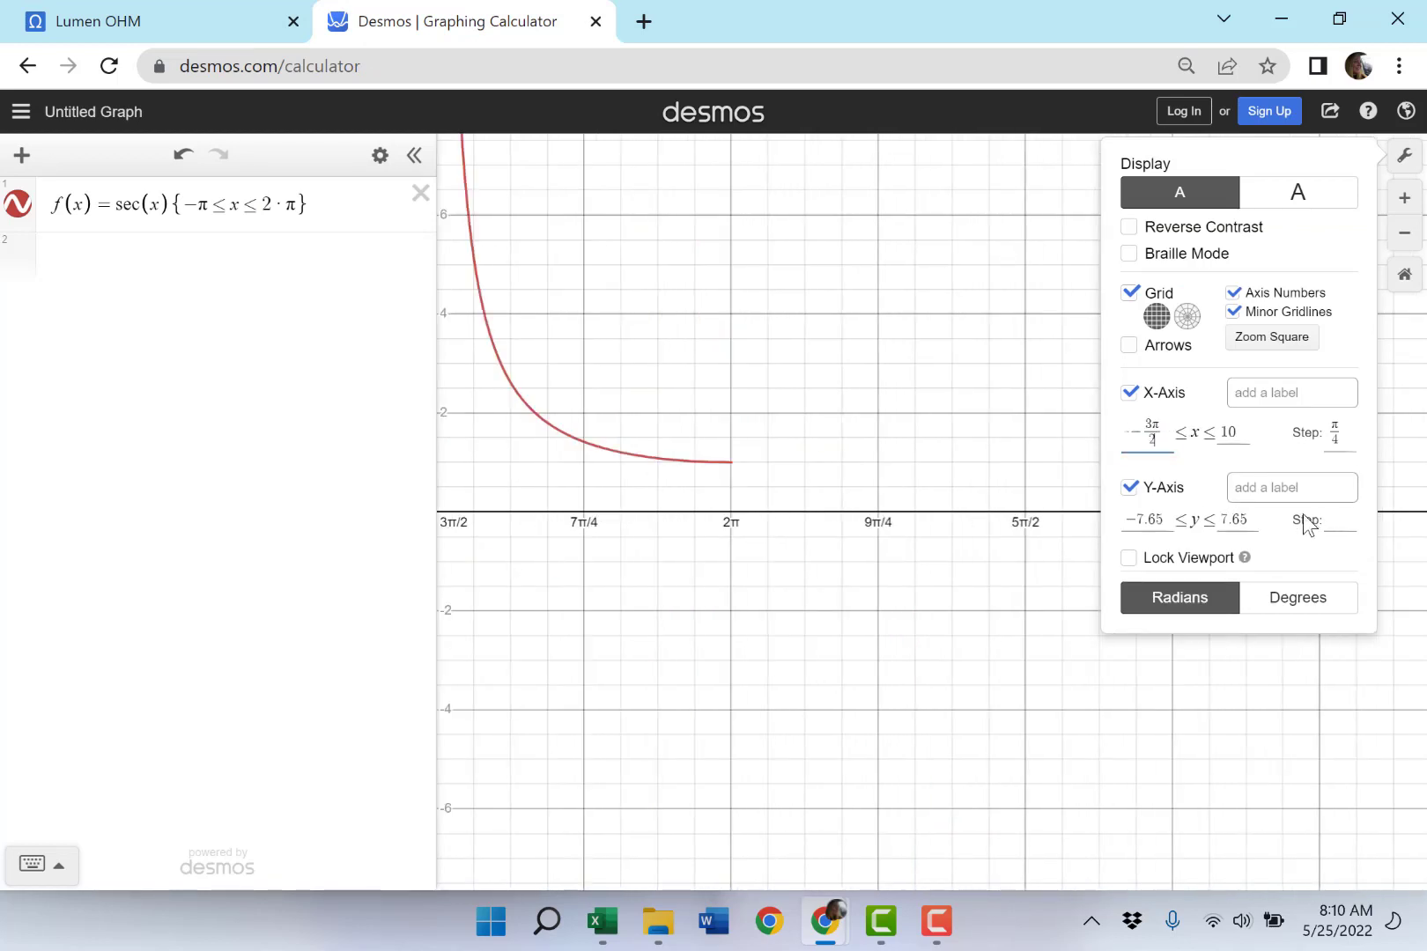
left_click(1137, 428)
key("BackSpace")
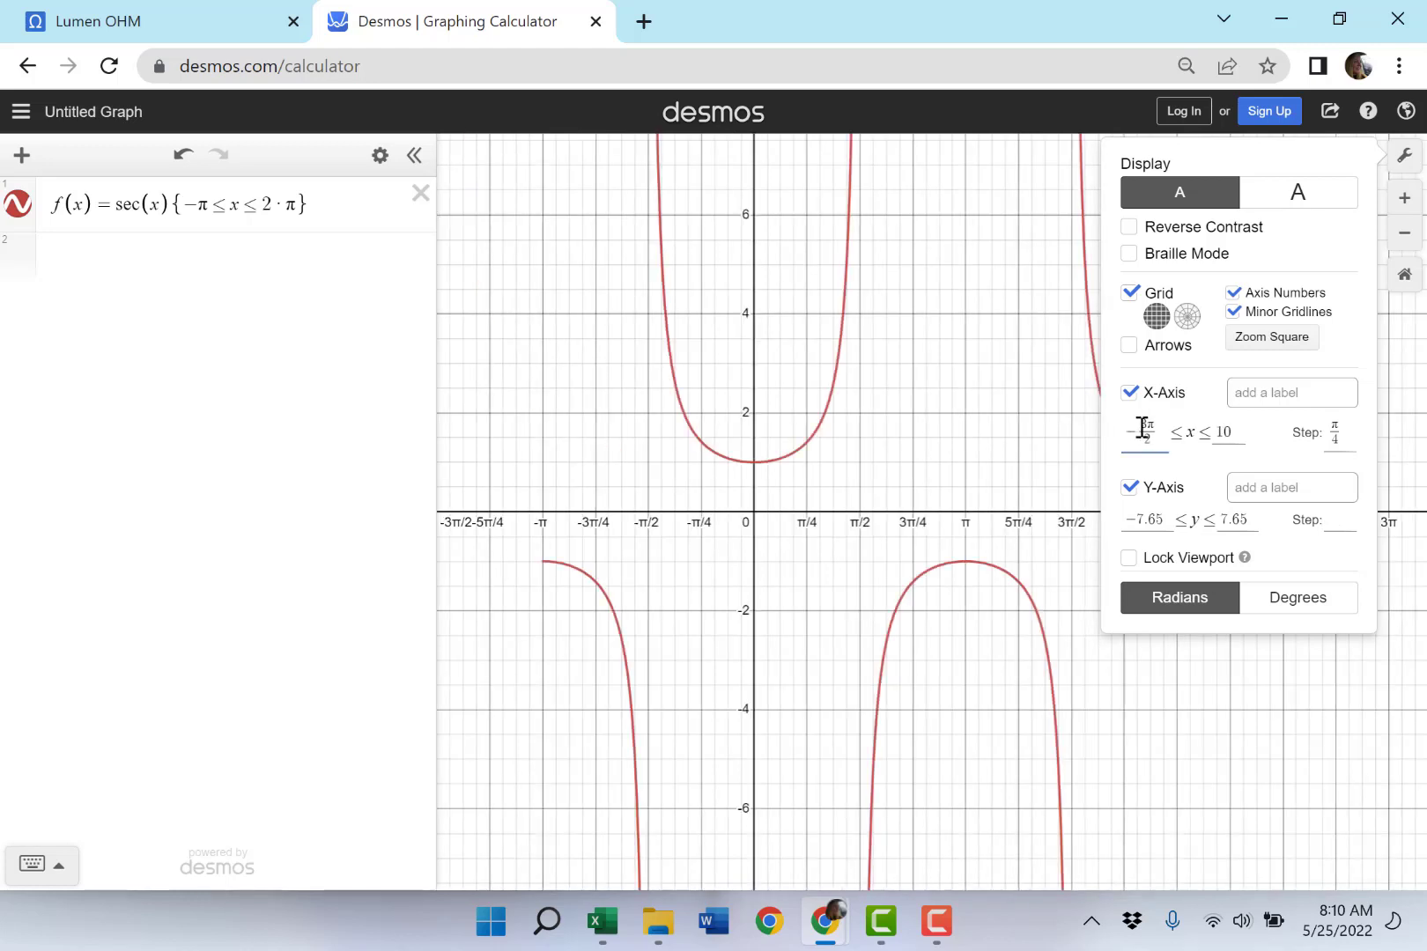
- Set the upper limit of the x-axis to 5π/2 after checking the value in the homework question
left_click(1232, 433)
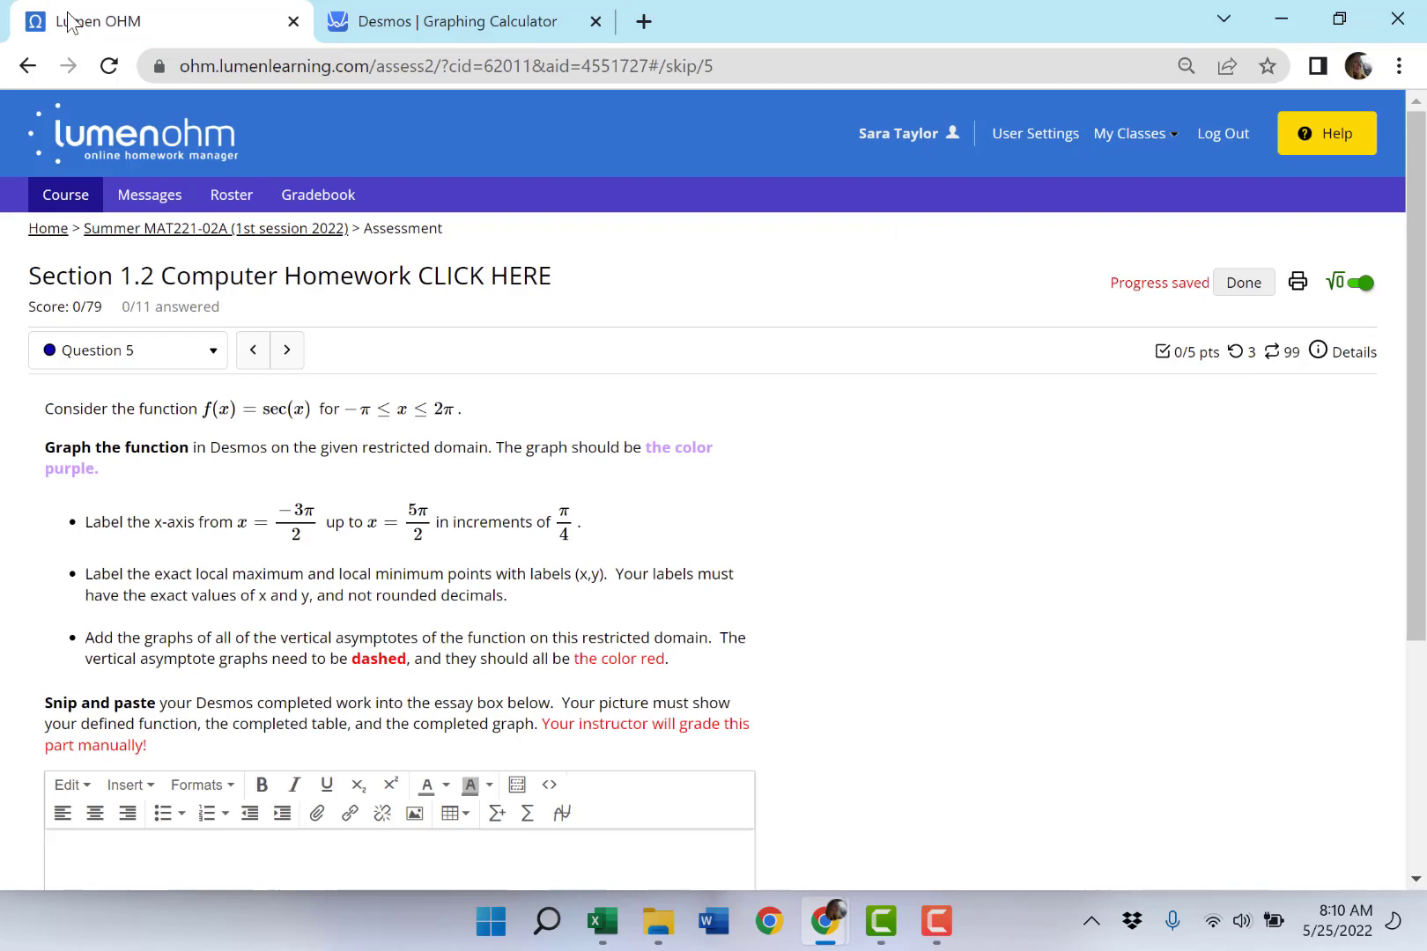
left_click(71, 21)
left_click(376, 21)
key("BackSpace")
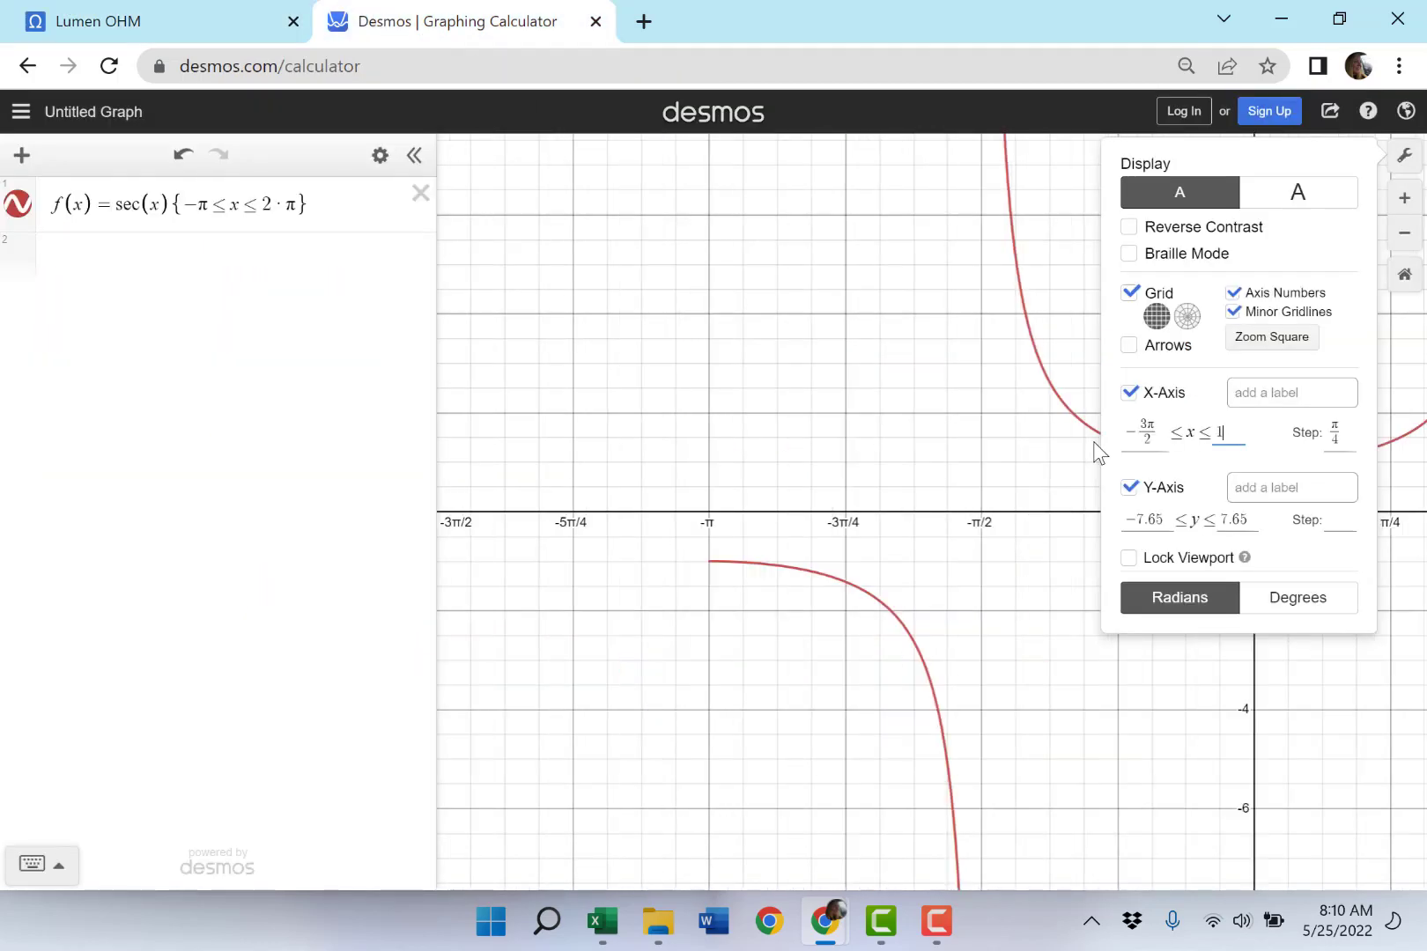
key("BackSpace")
type("5p")
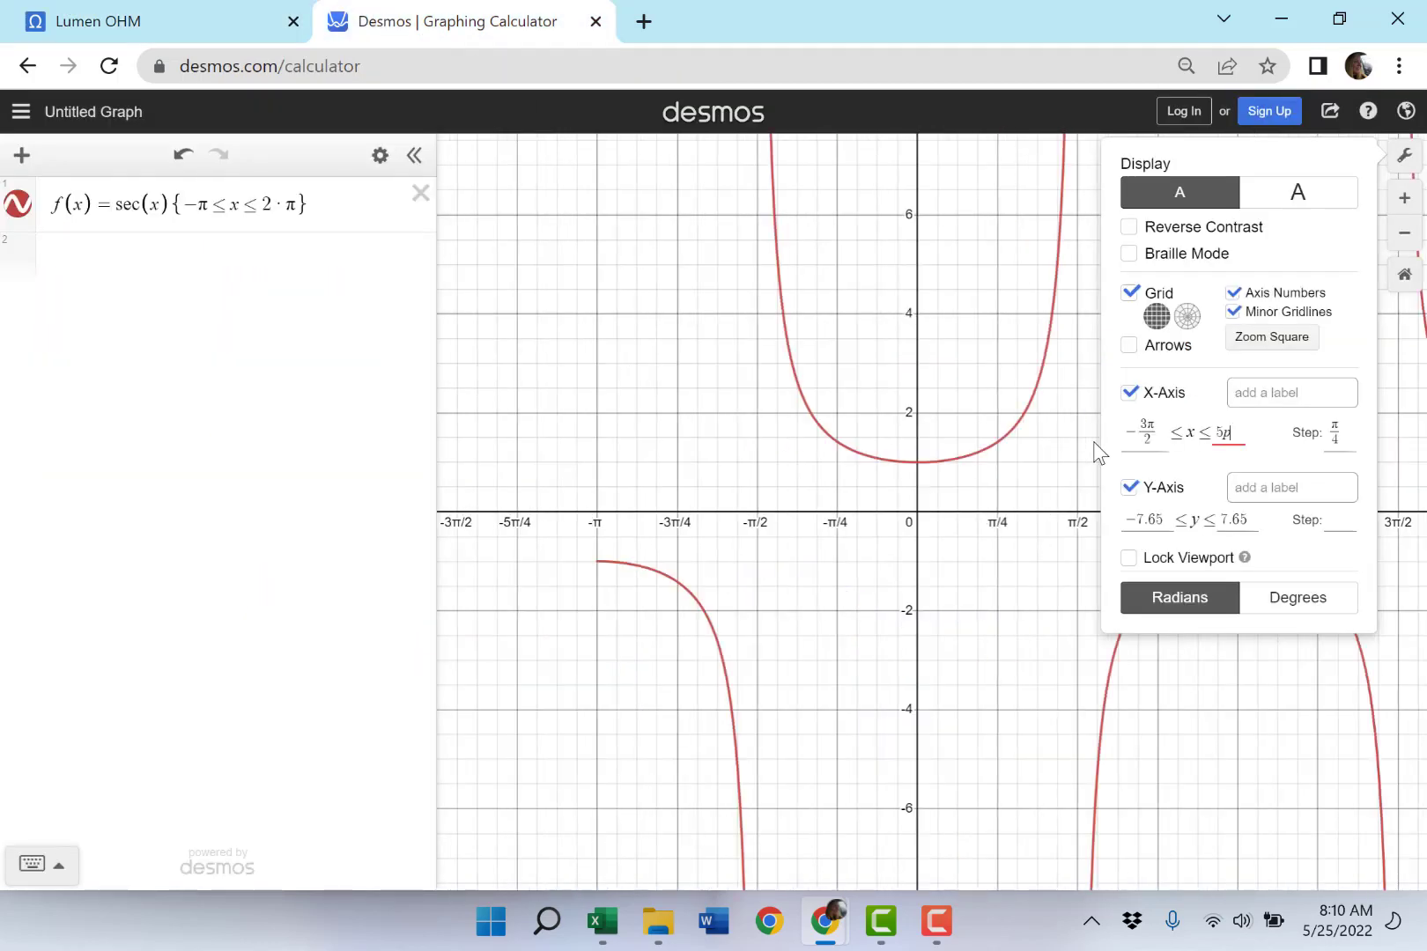
type("i/2")
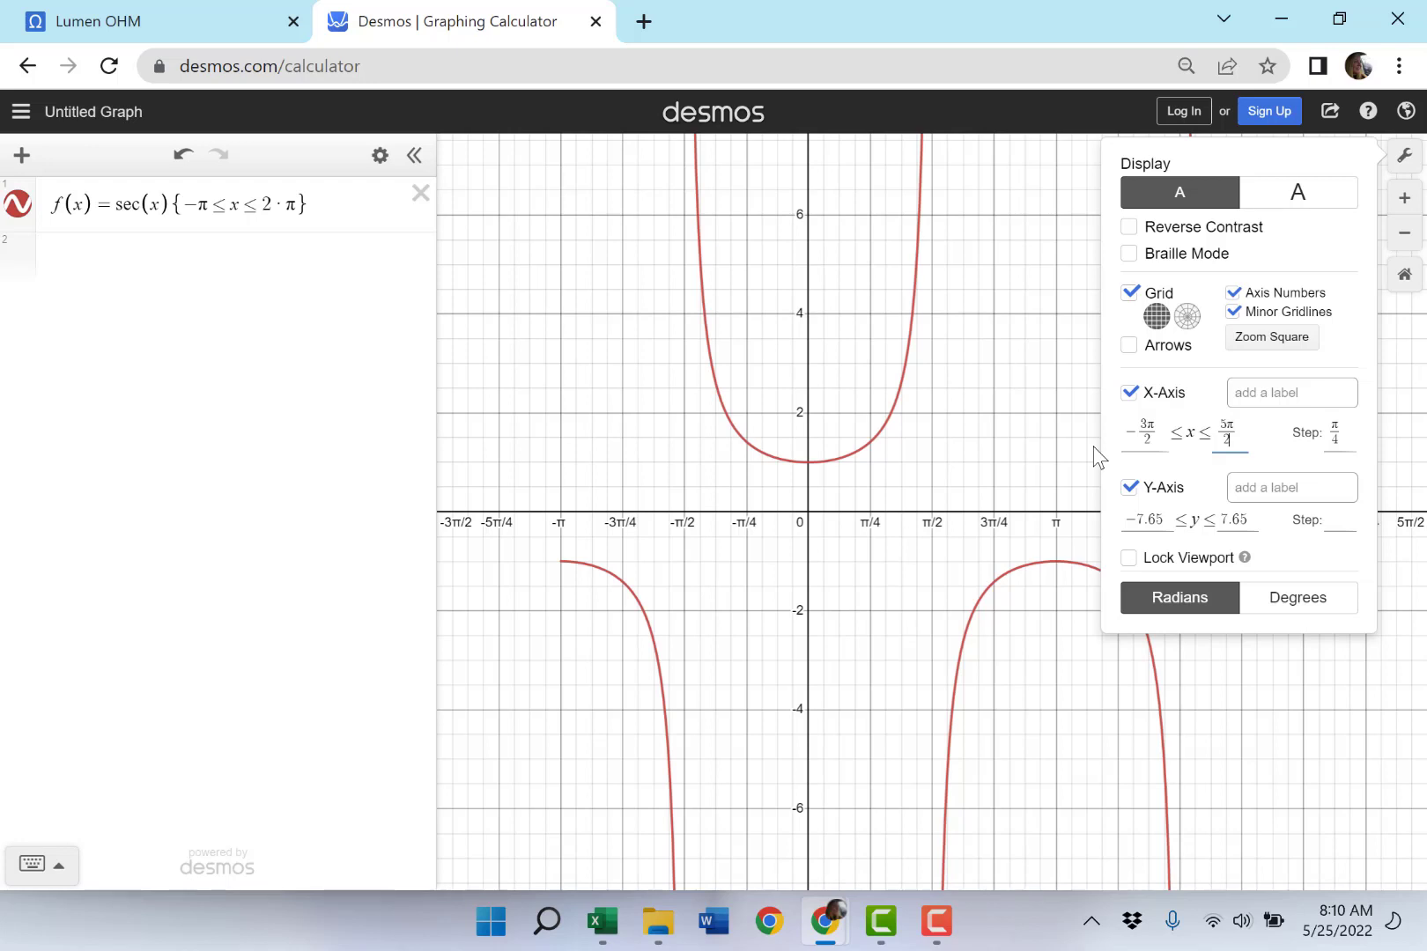
- Review the homework's point-label instructions, and plot the point (−π, −1) in a new expression with its label shown
left_click(132, 22)
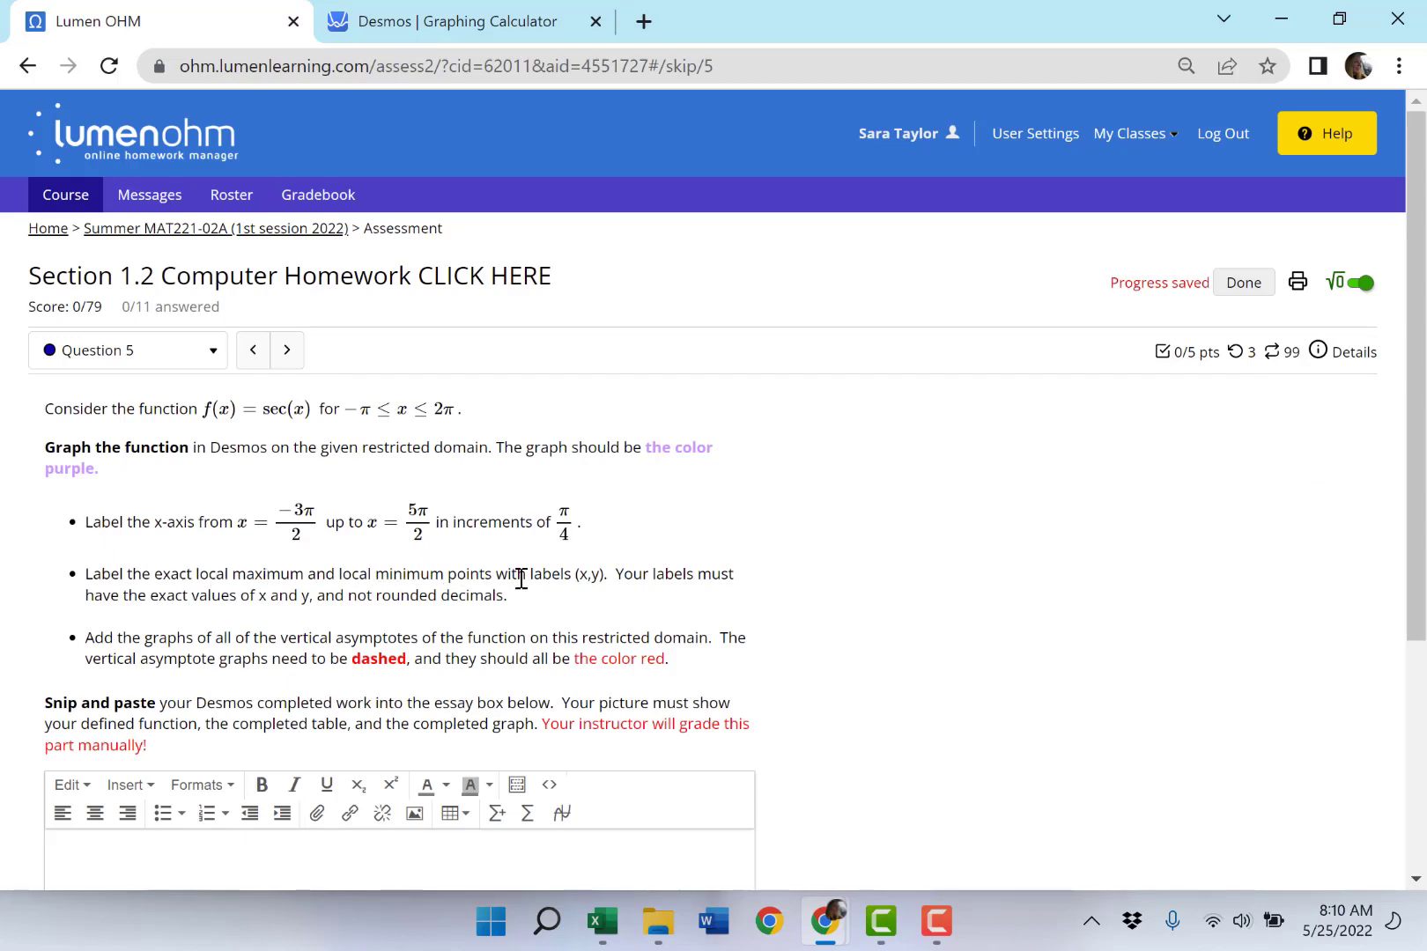
left_click_drag(605, 574, 574, 574)
left_click(407, 22)
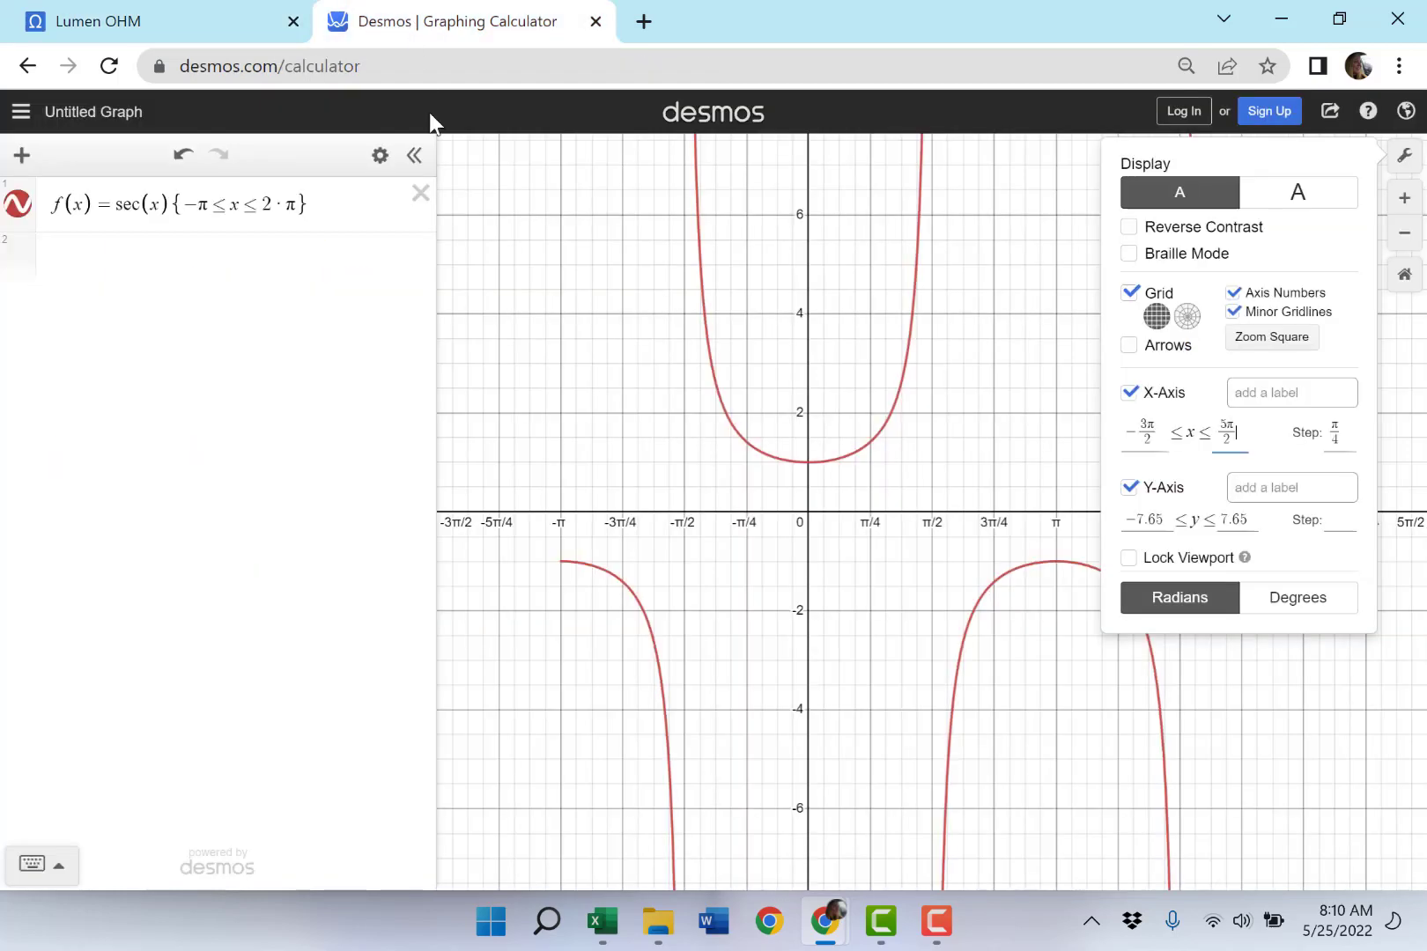
left_click(331, 209)
key("Return")
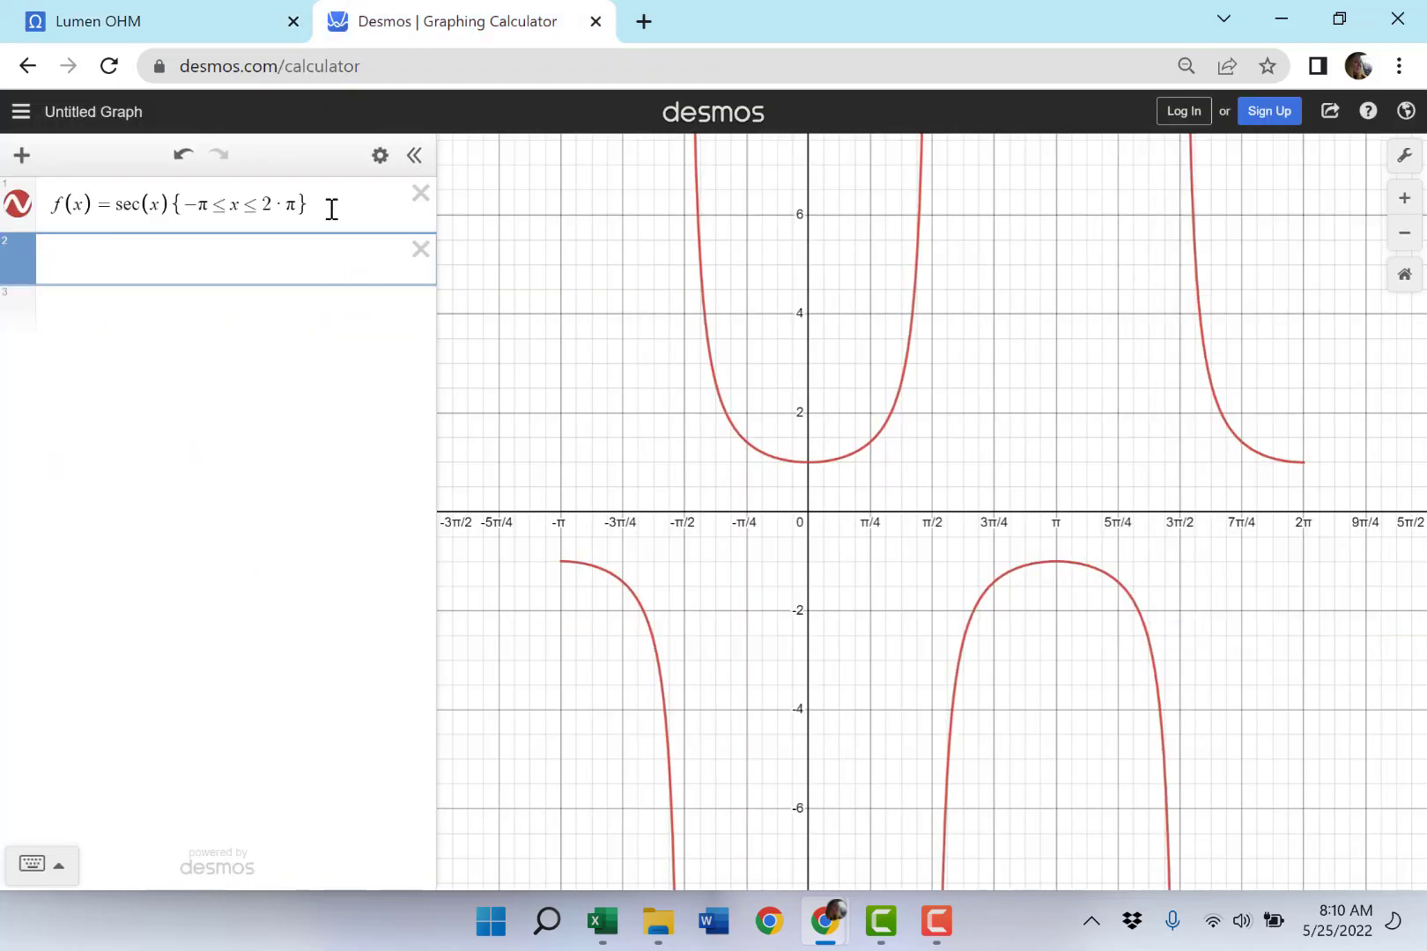
type("(")
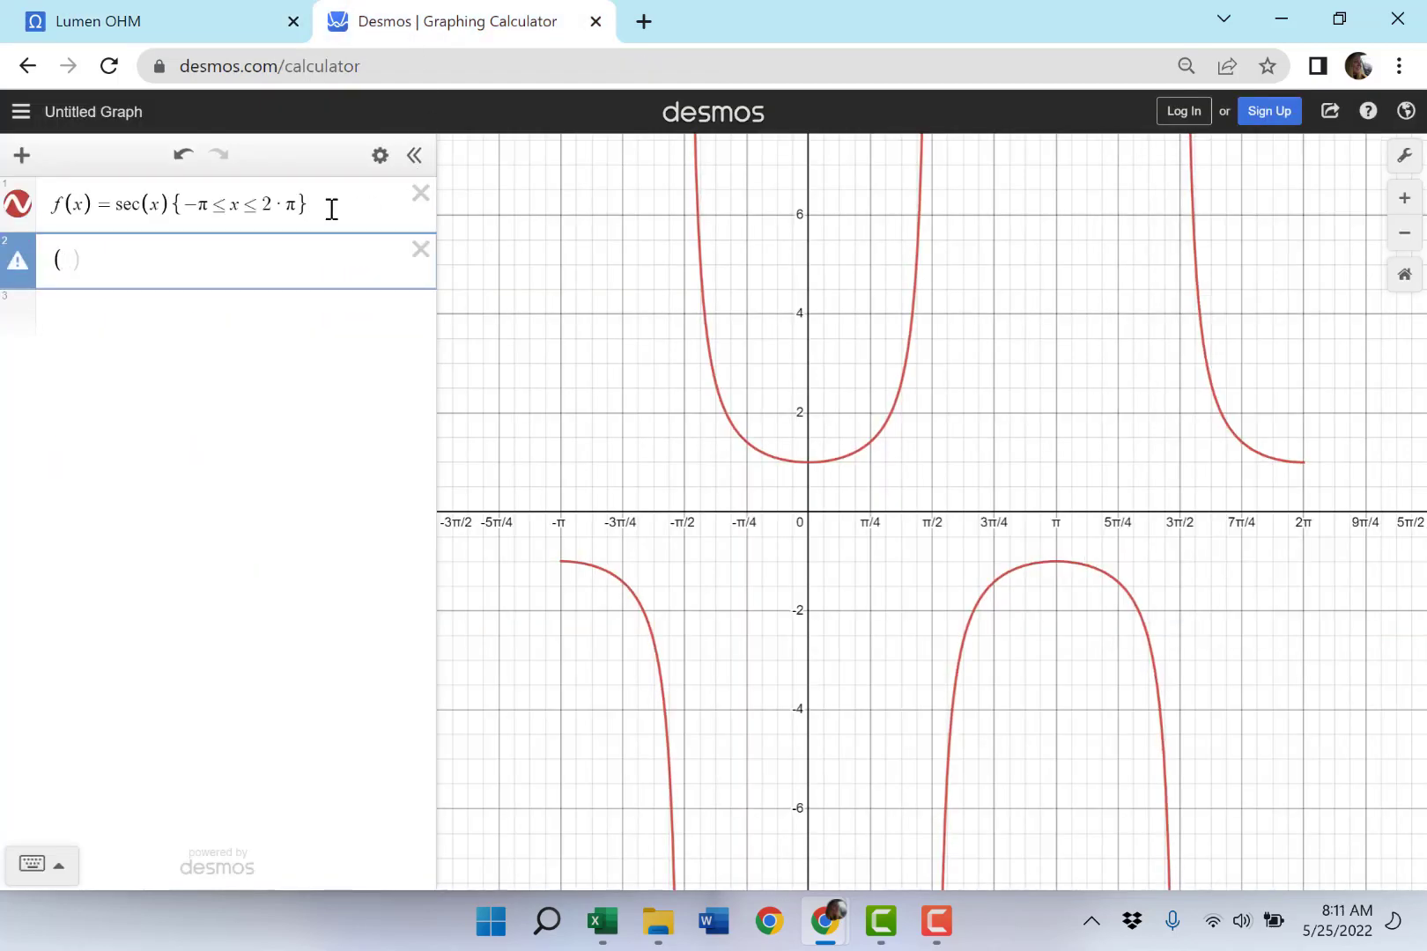
type("-pi")
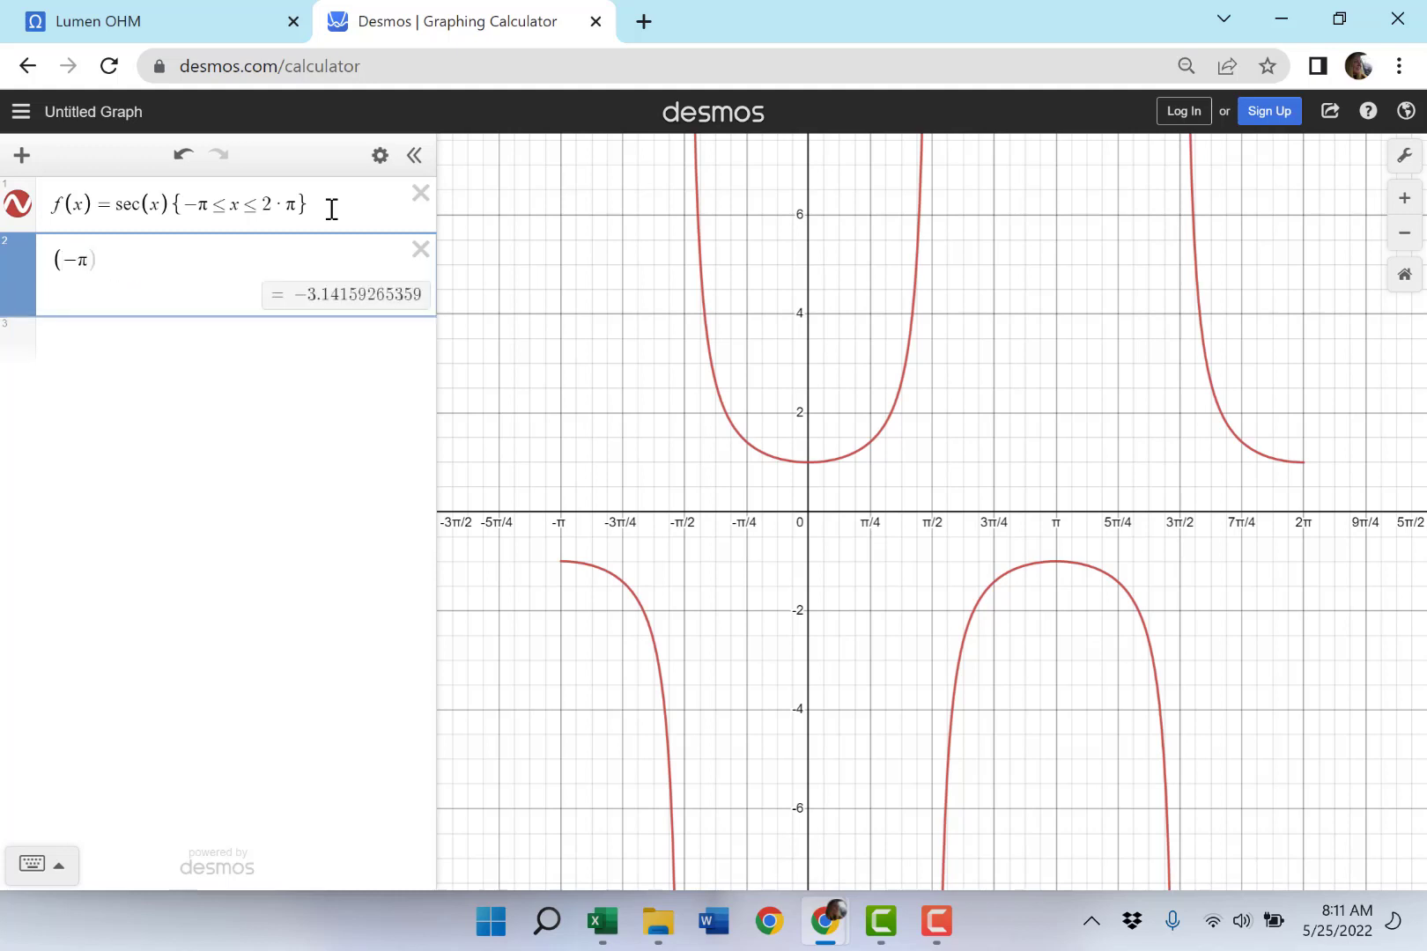
type(",-1")
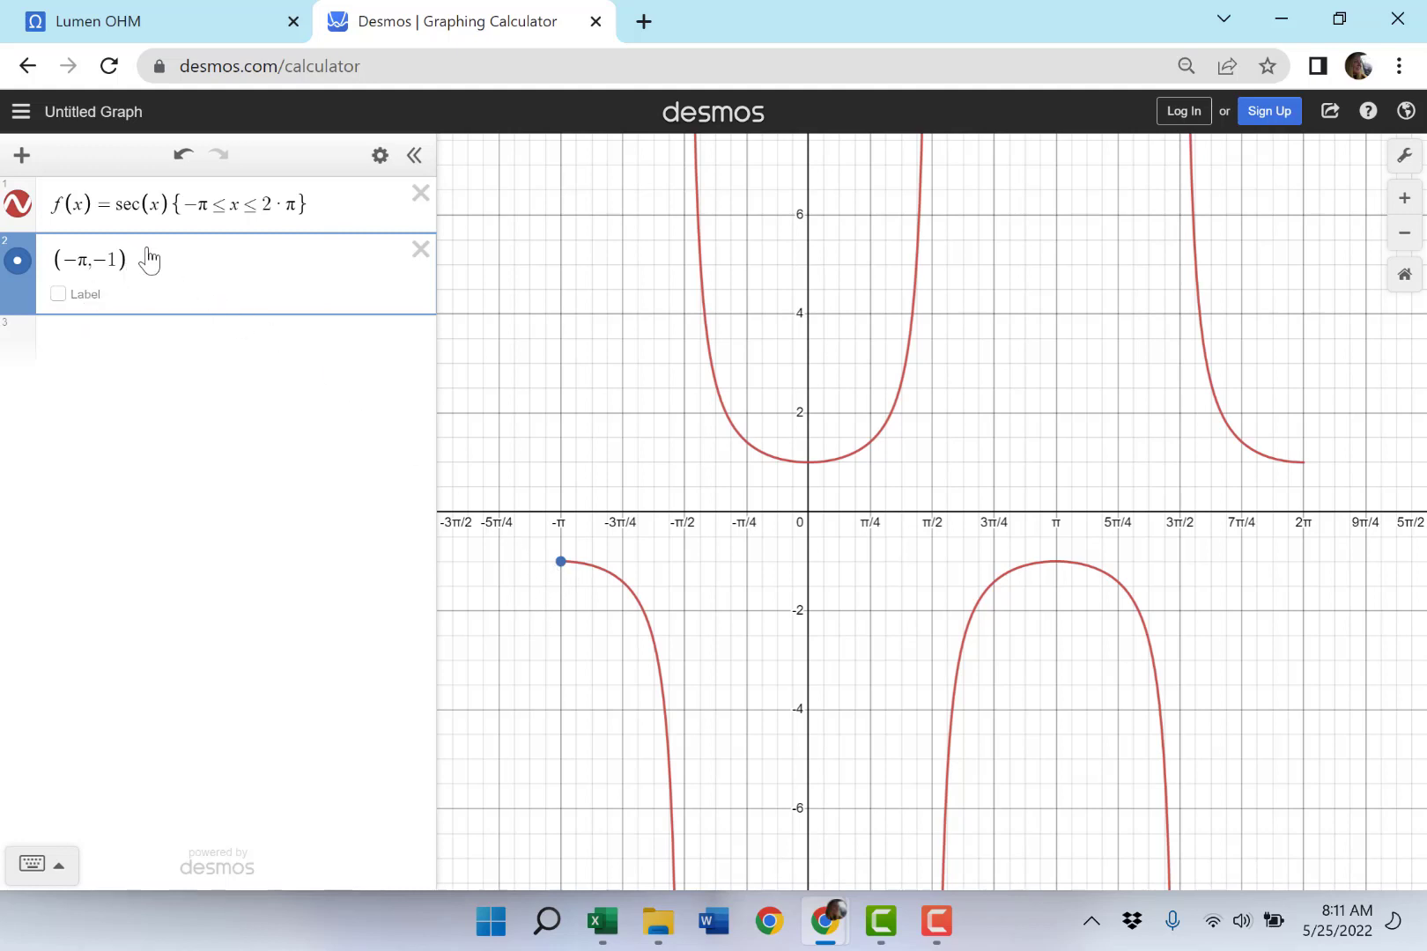
left_click(59, 293)
- Plot the point (0, 1) in a new expression and show its label
key("Return")
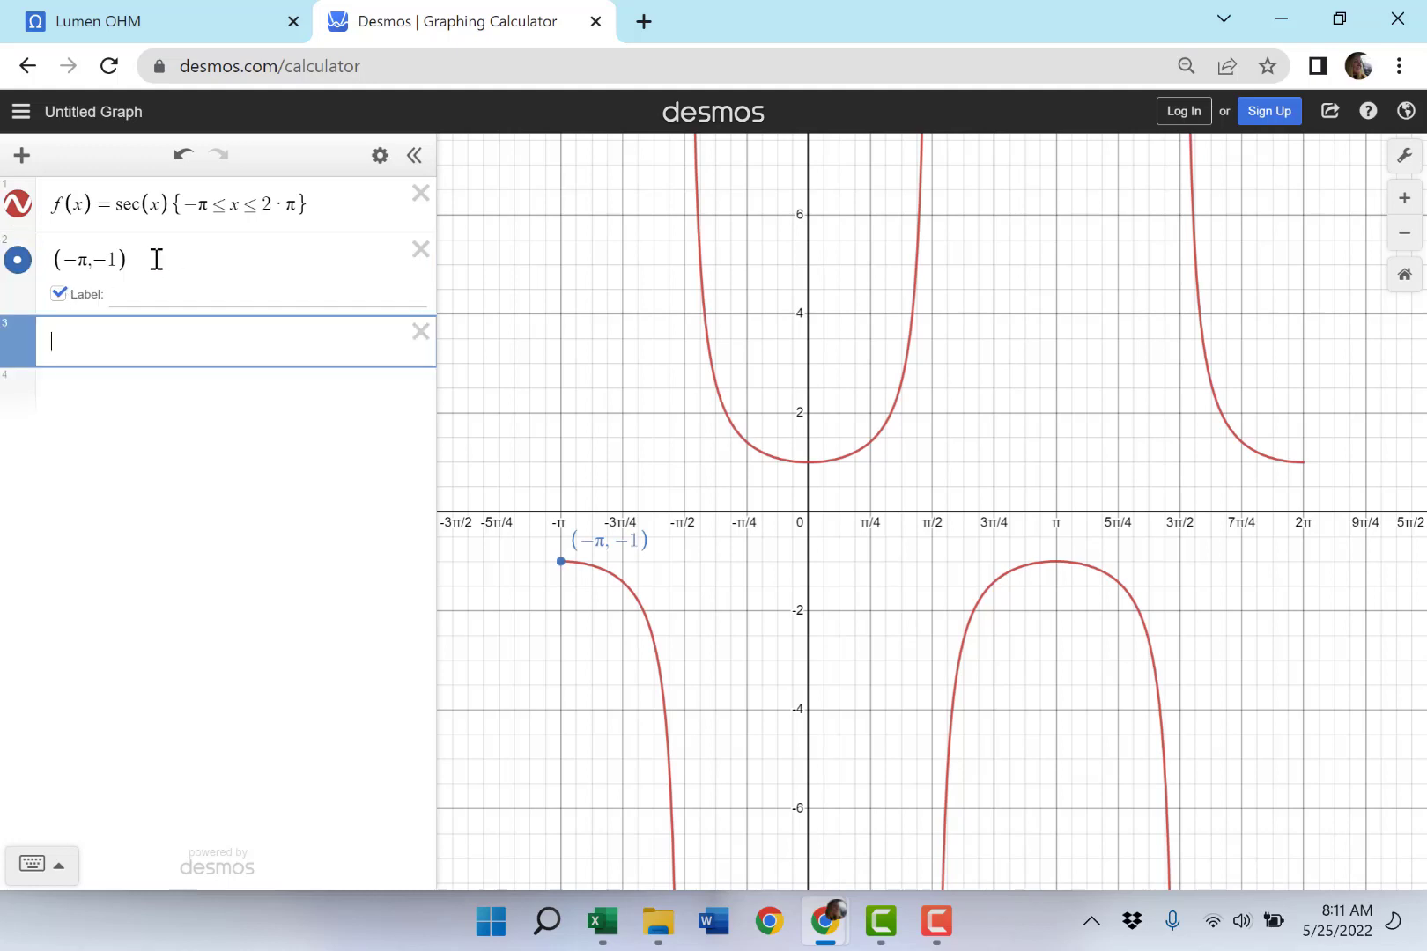
type("(0")
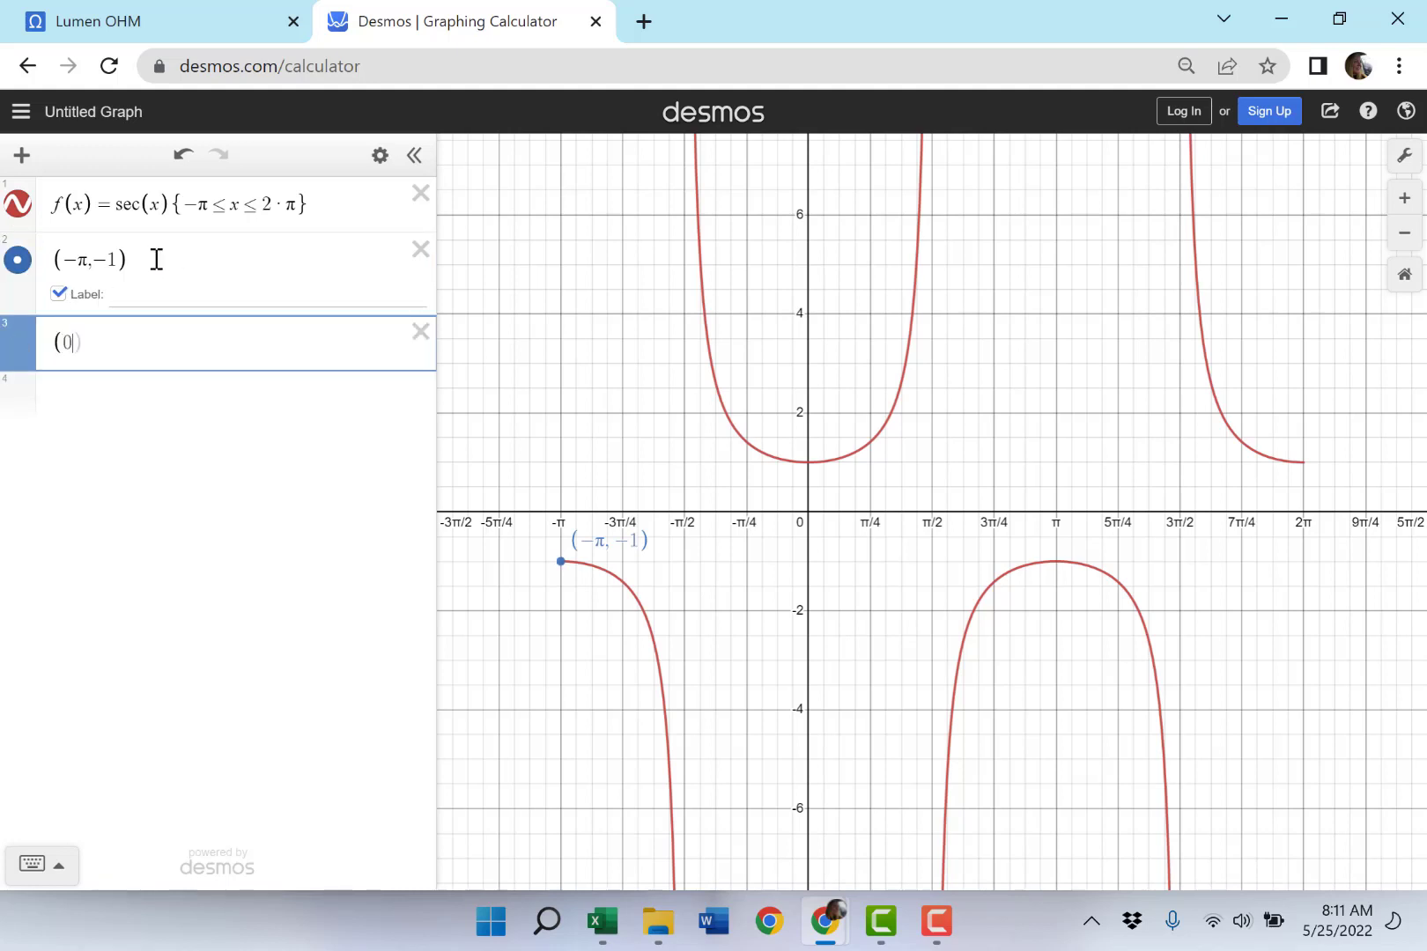
type(",1)")
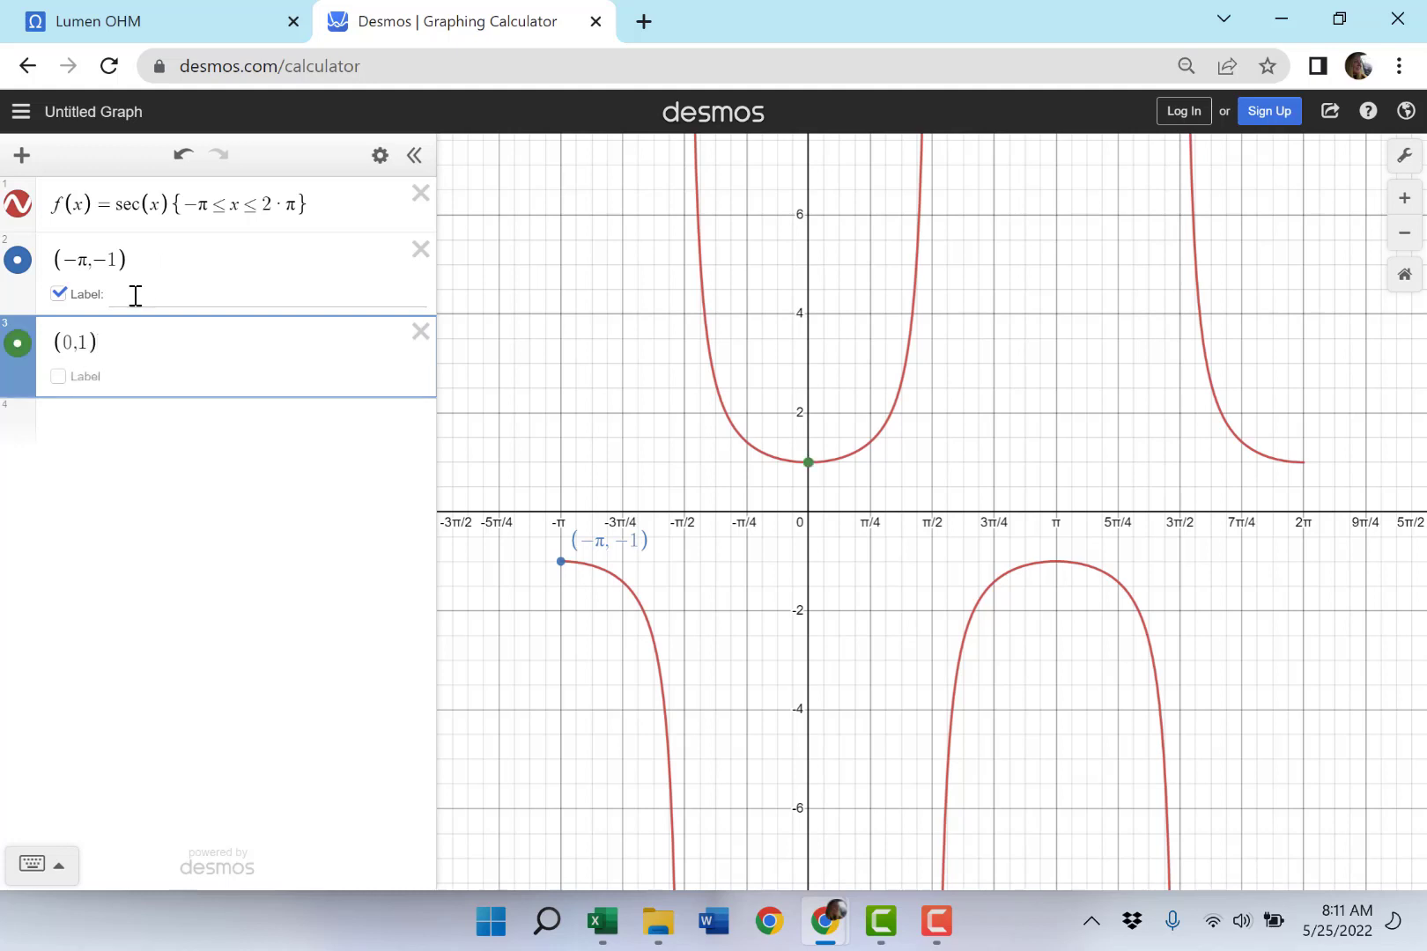
left_click(56, 382)
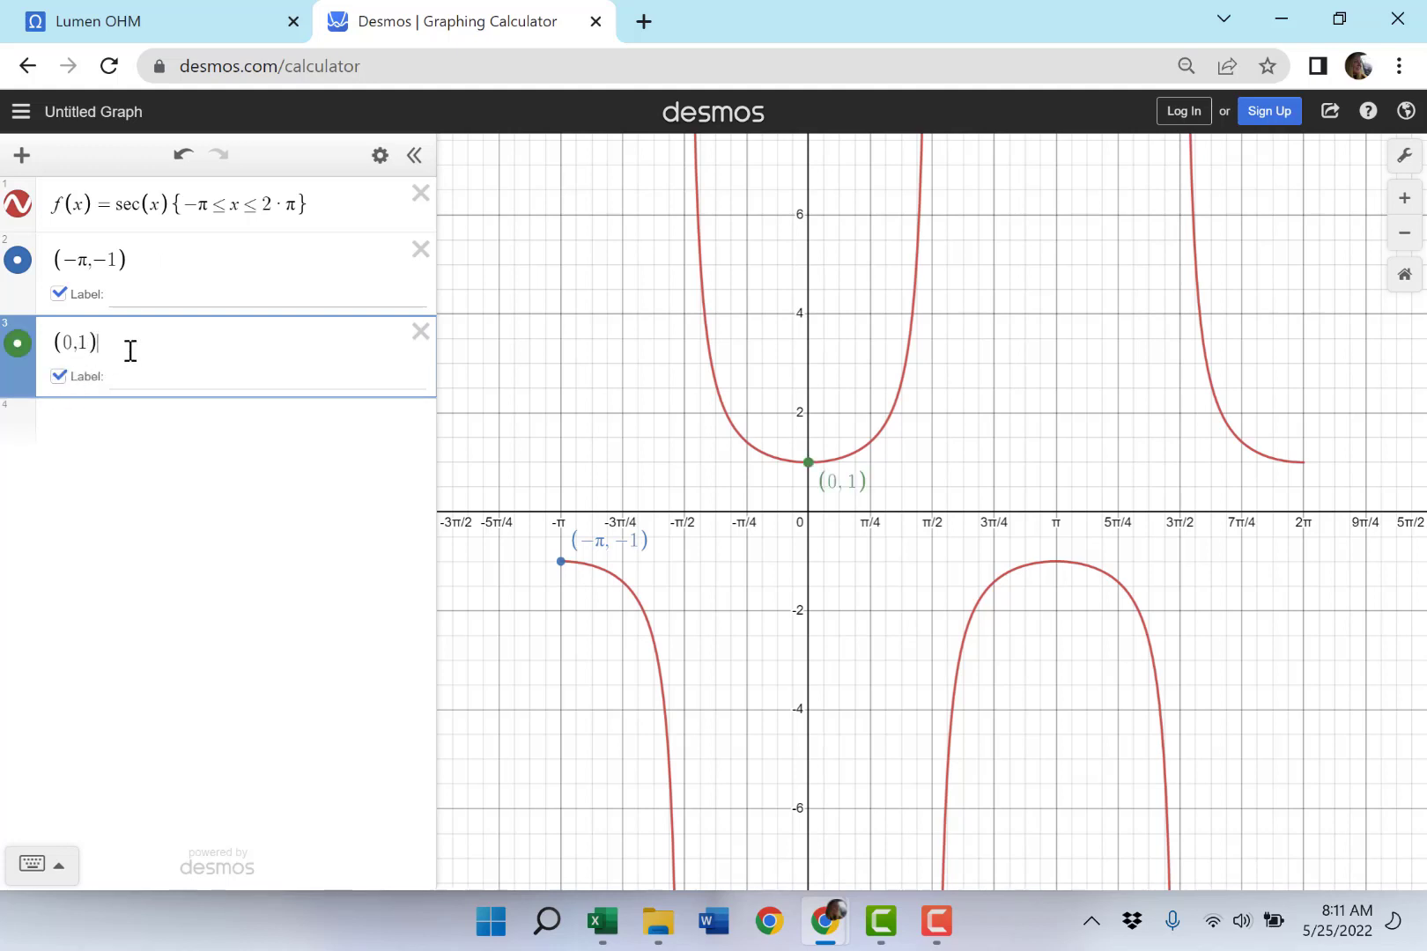
- Plot the point (π, −1) in a new expression and show its label
key("Return")
type("(pi,-1")
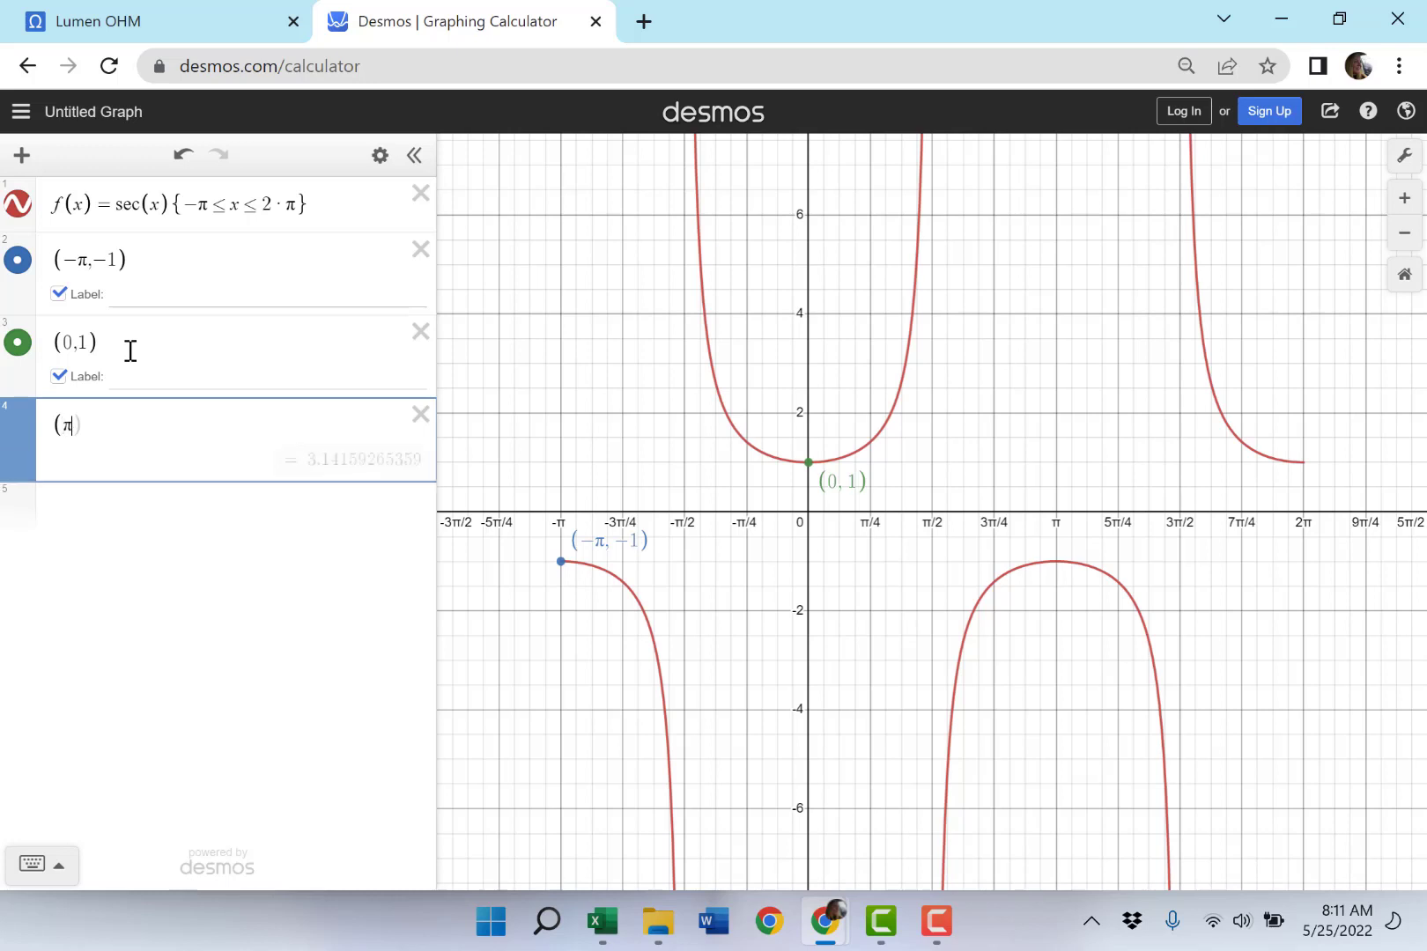
type(")")
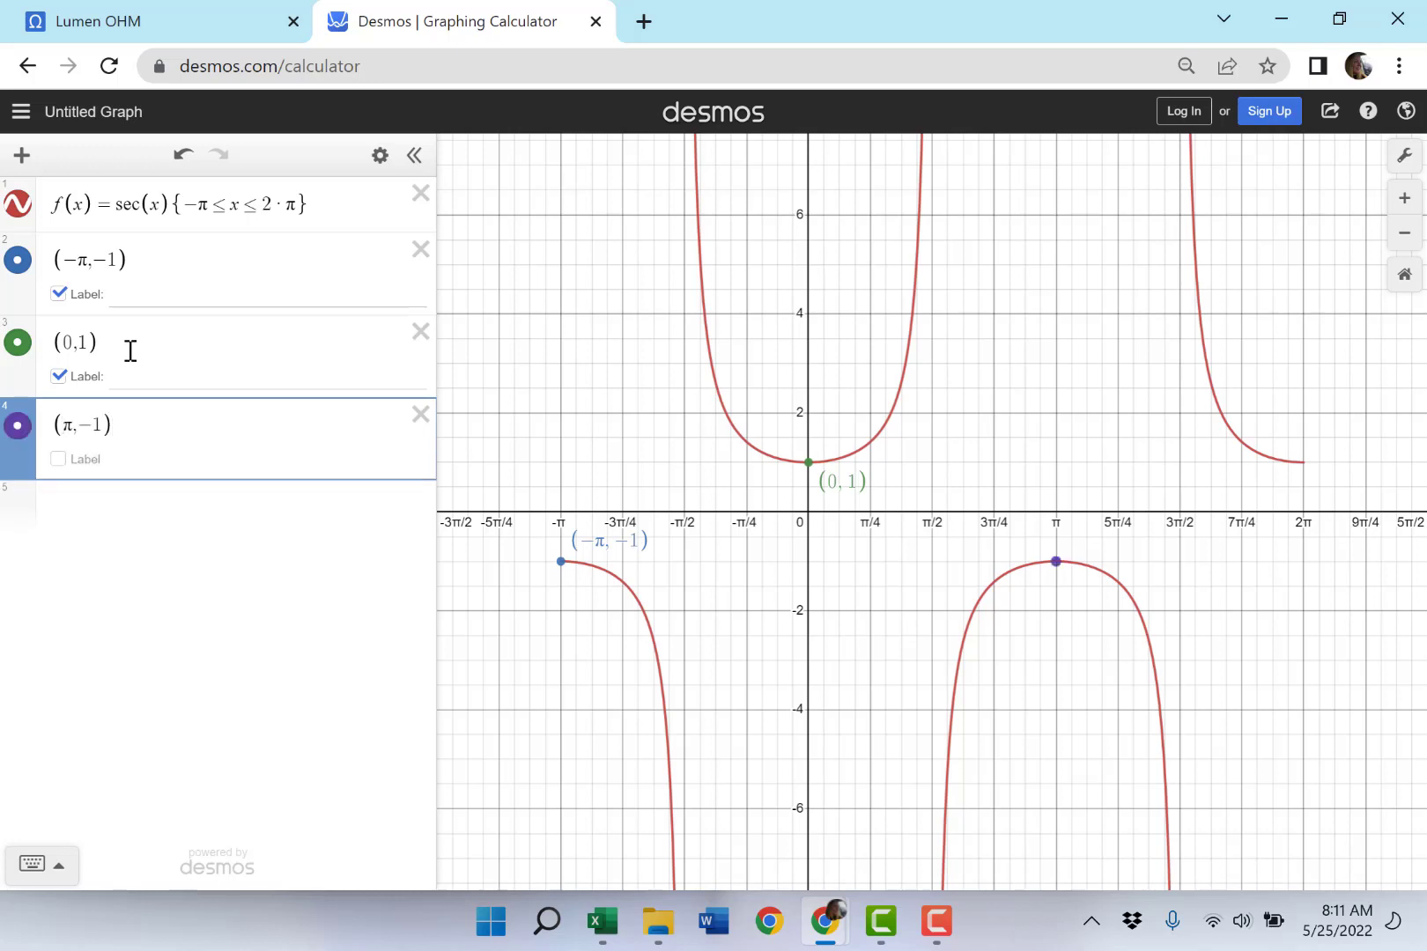
left_click(58, 459)
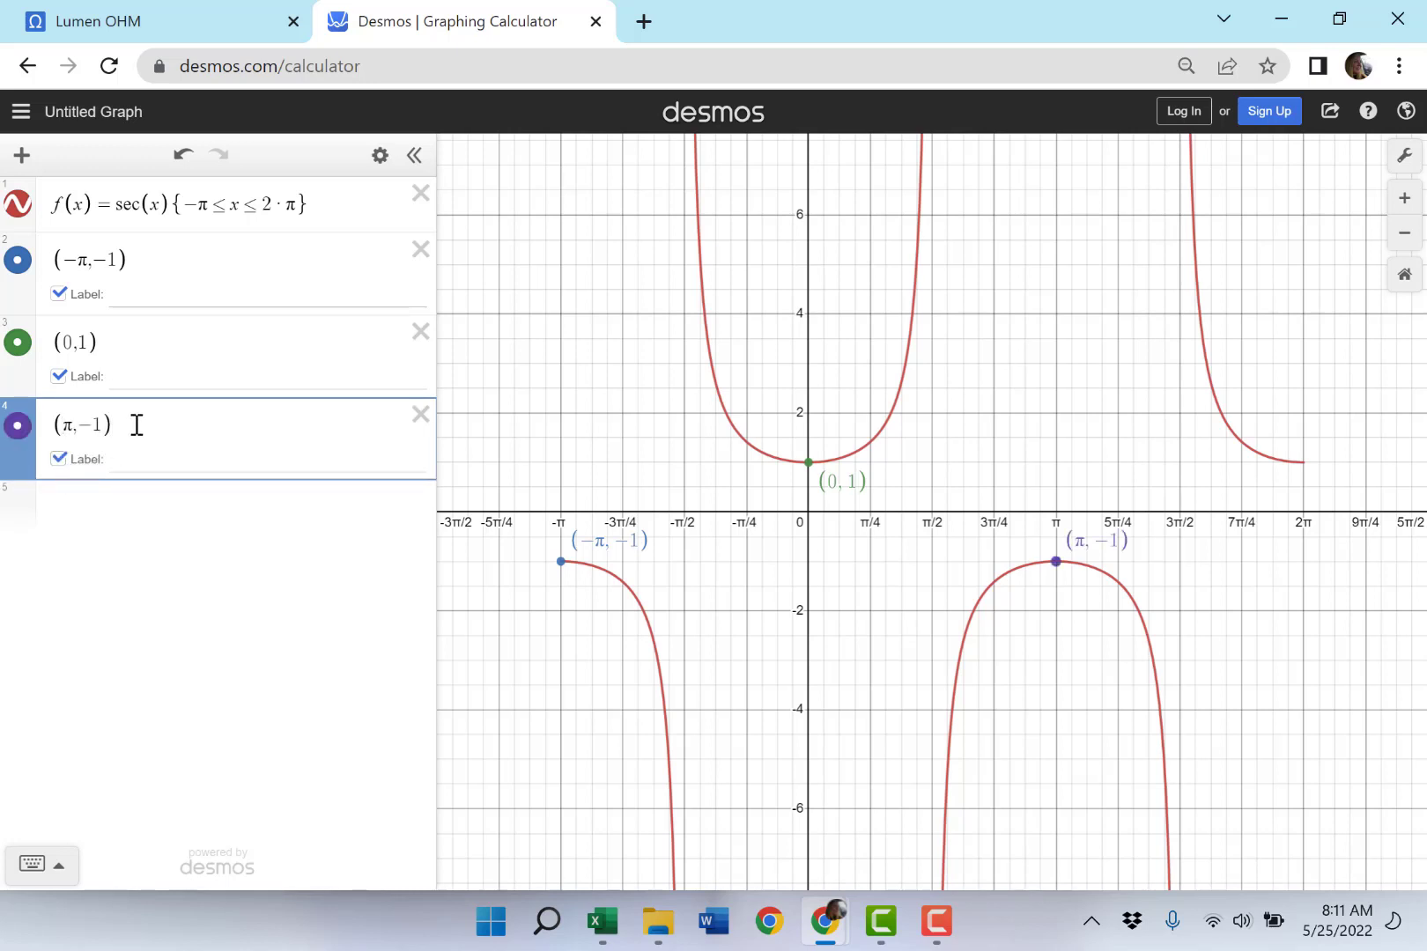
- Plot the point (2π, 1) in a new expression with its label shown, and check the homework's asymptote instructions
key("Return")
type("(2pi,")
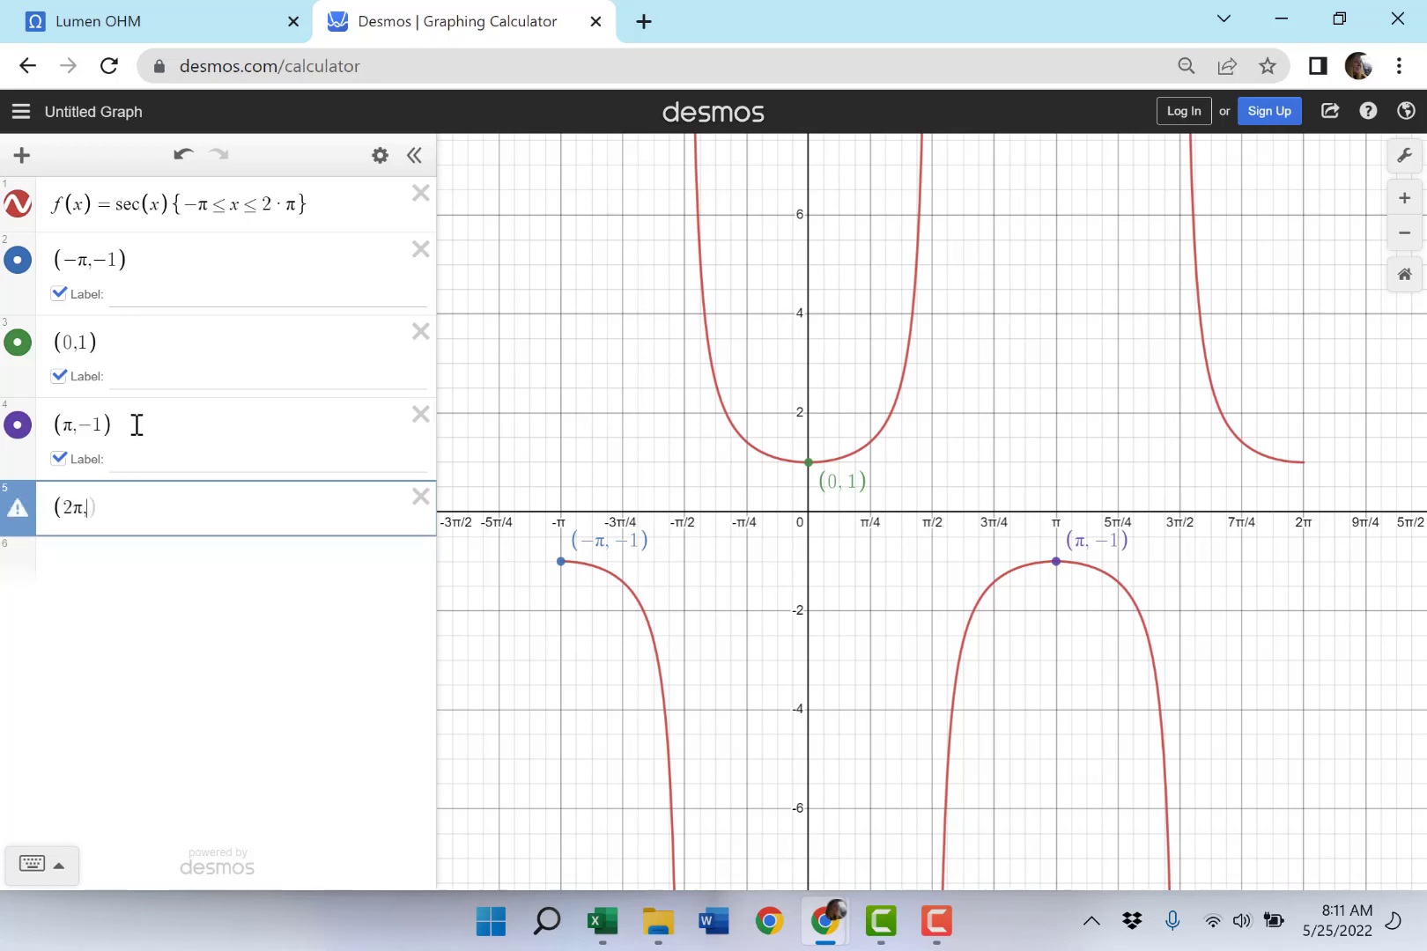
type("1)")
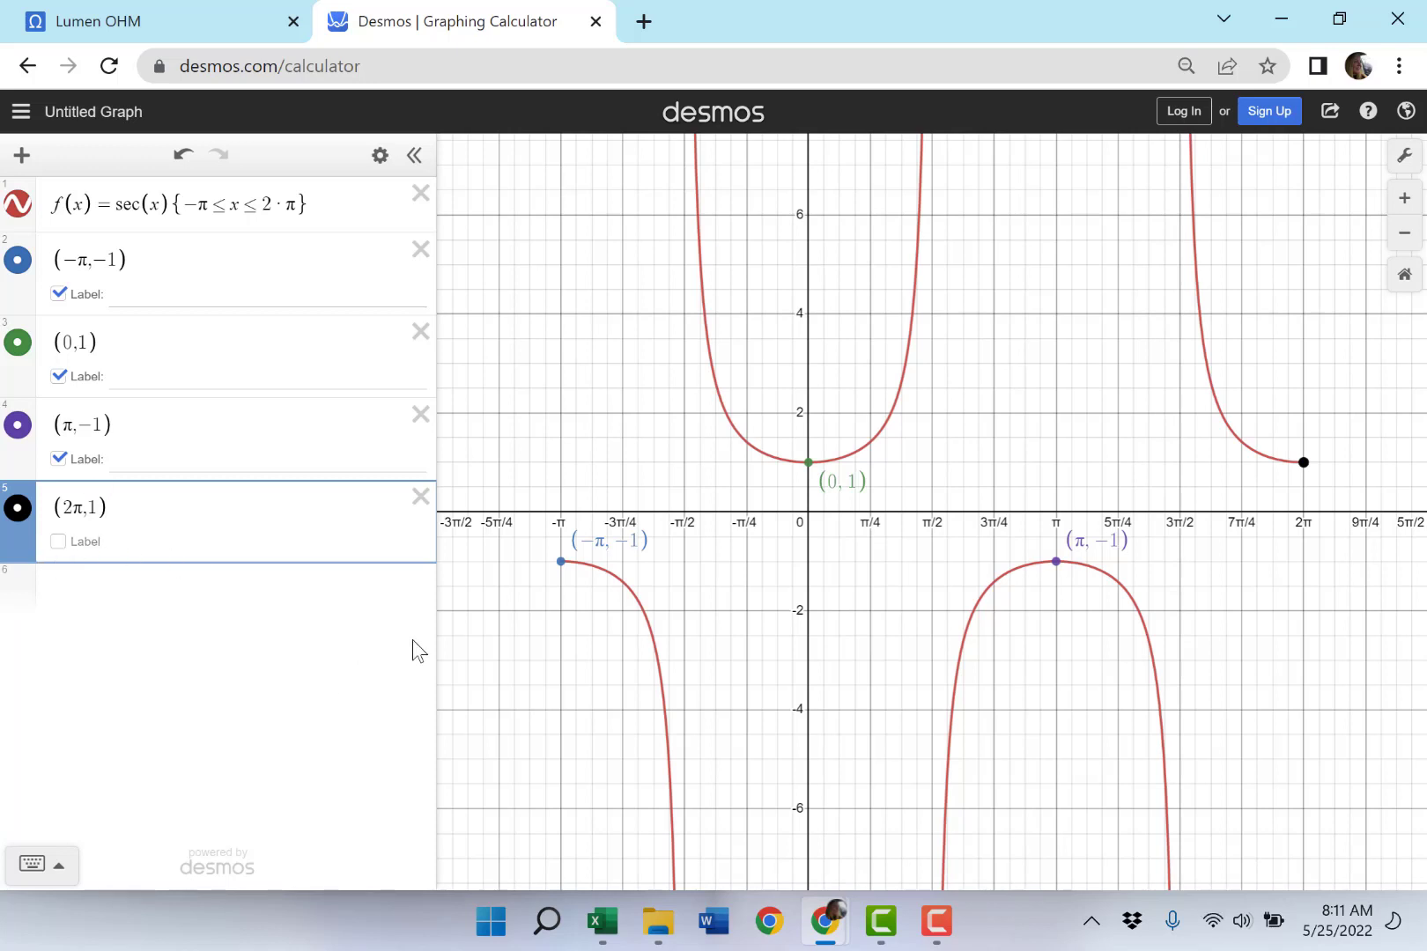
left_click(186, 10)
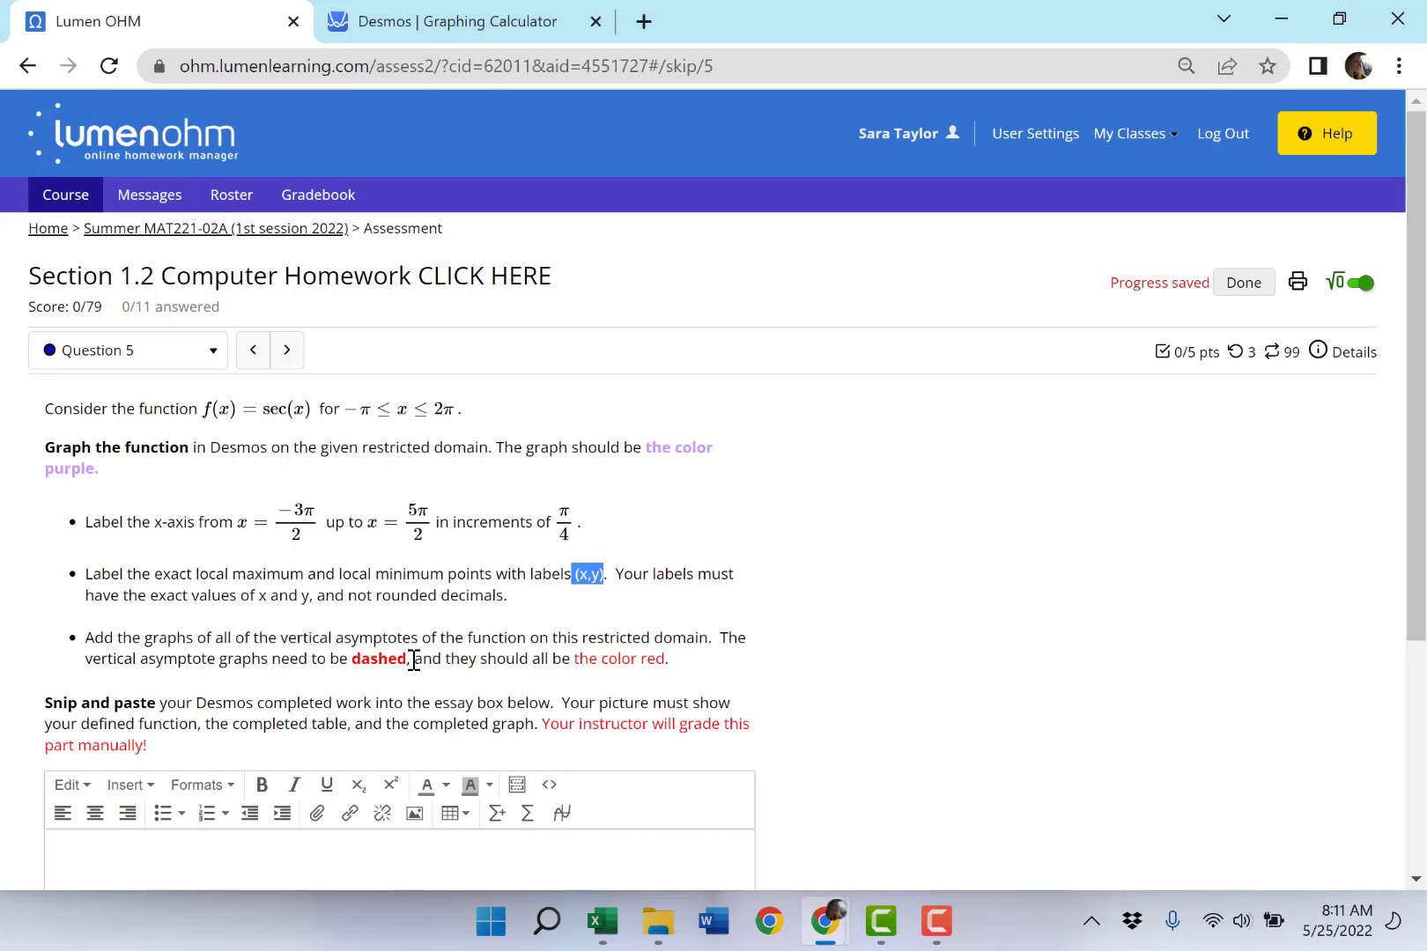
left_click(414, 22)
left_click(59, 541)
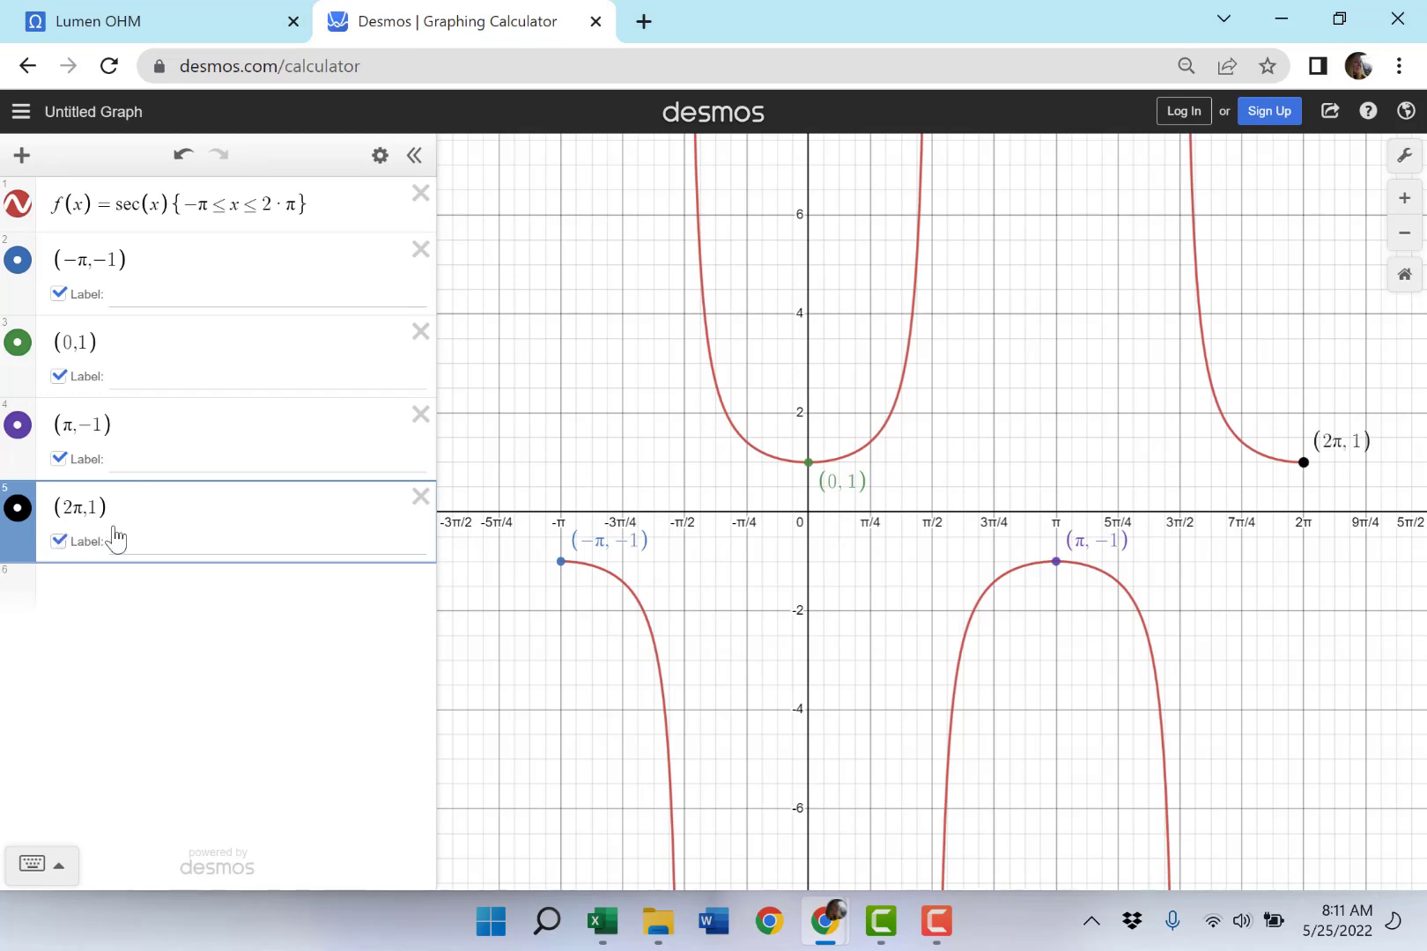
- Graph the vertical asymptote x = −π/2 in a new expression and make its line dashed
key("Return")
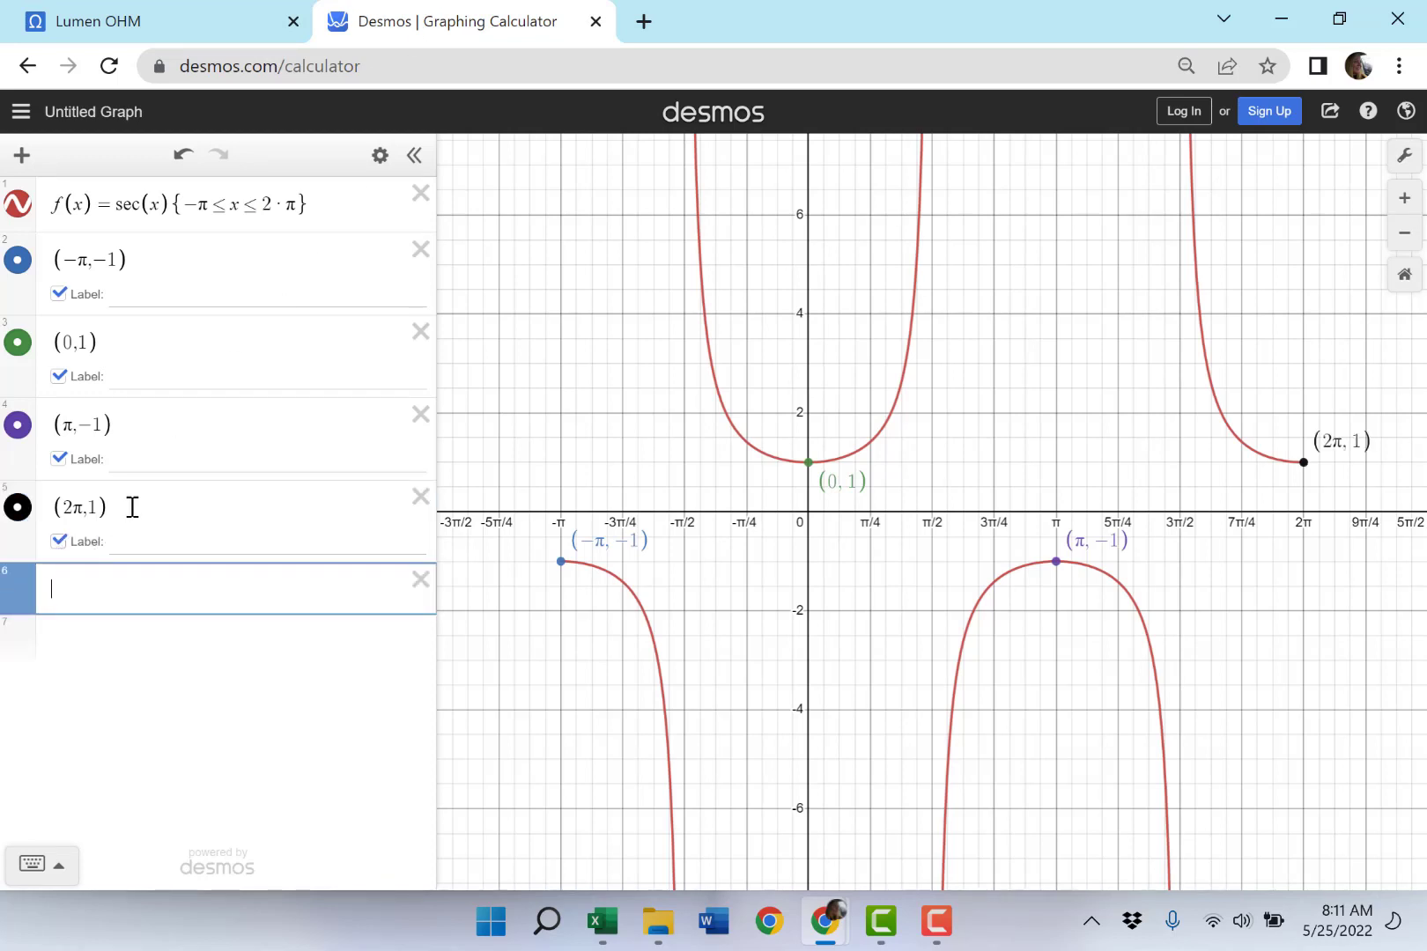
type("x=")
type("-pi/")
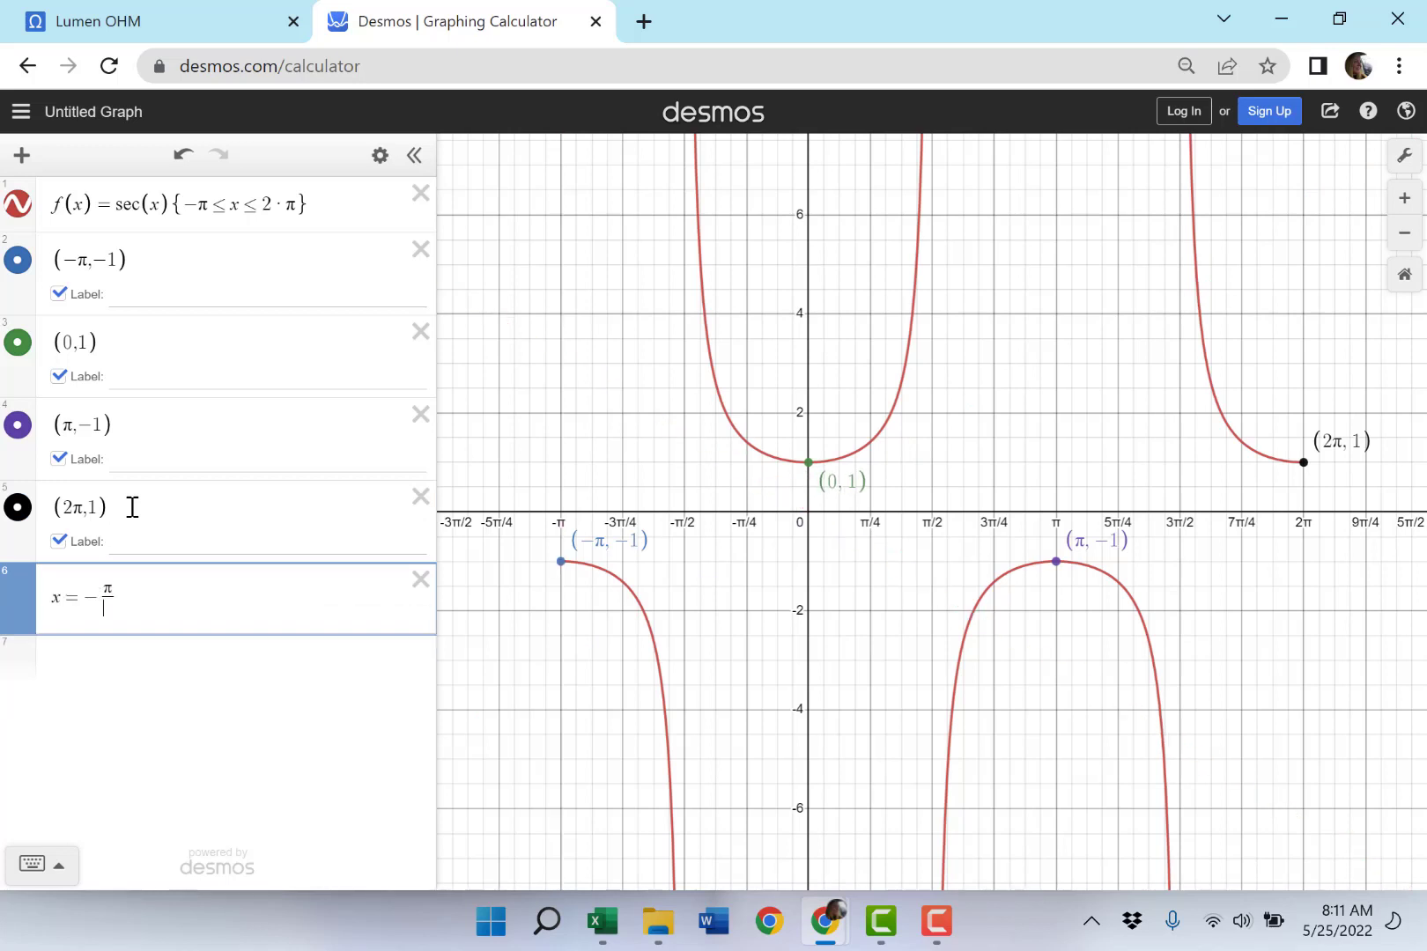
type("2")
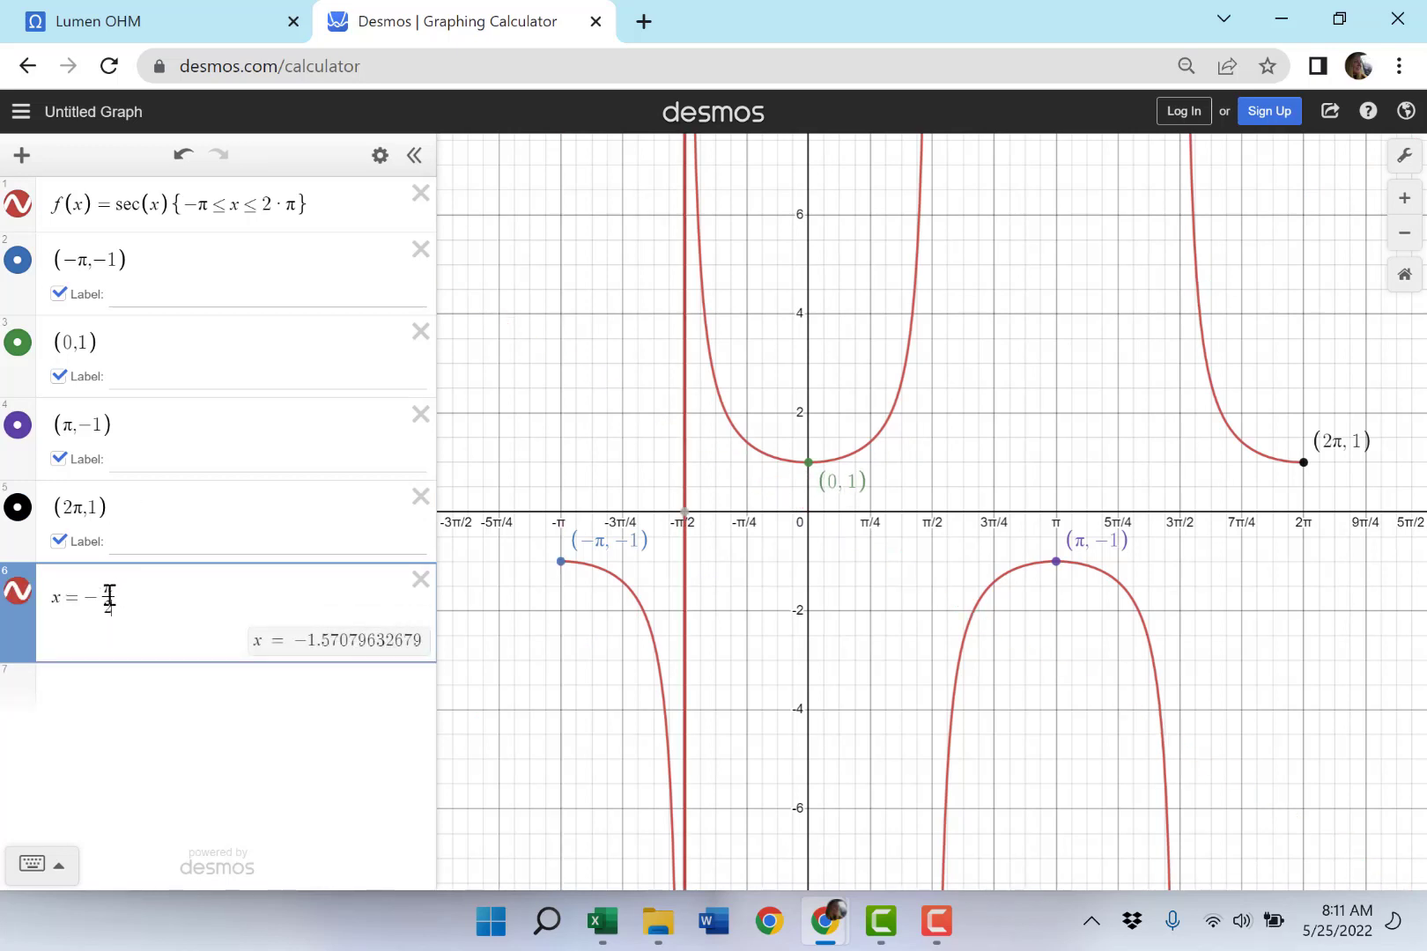
left_click(17, 592)
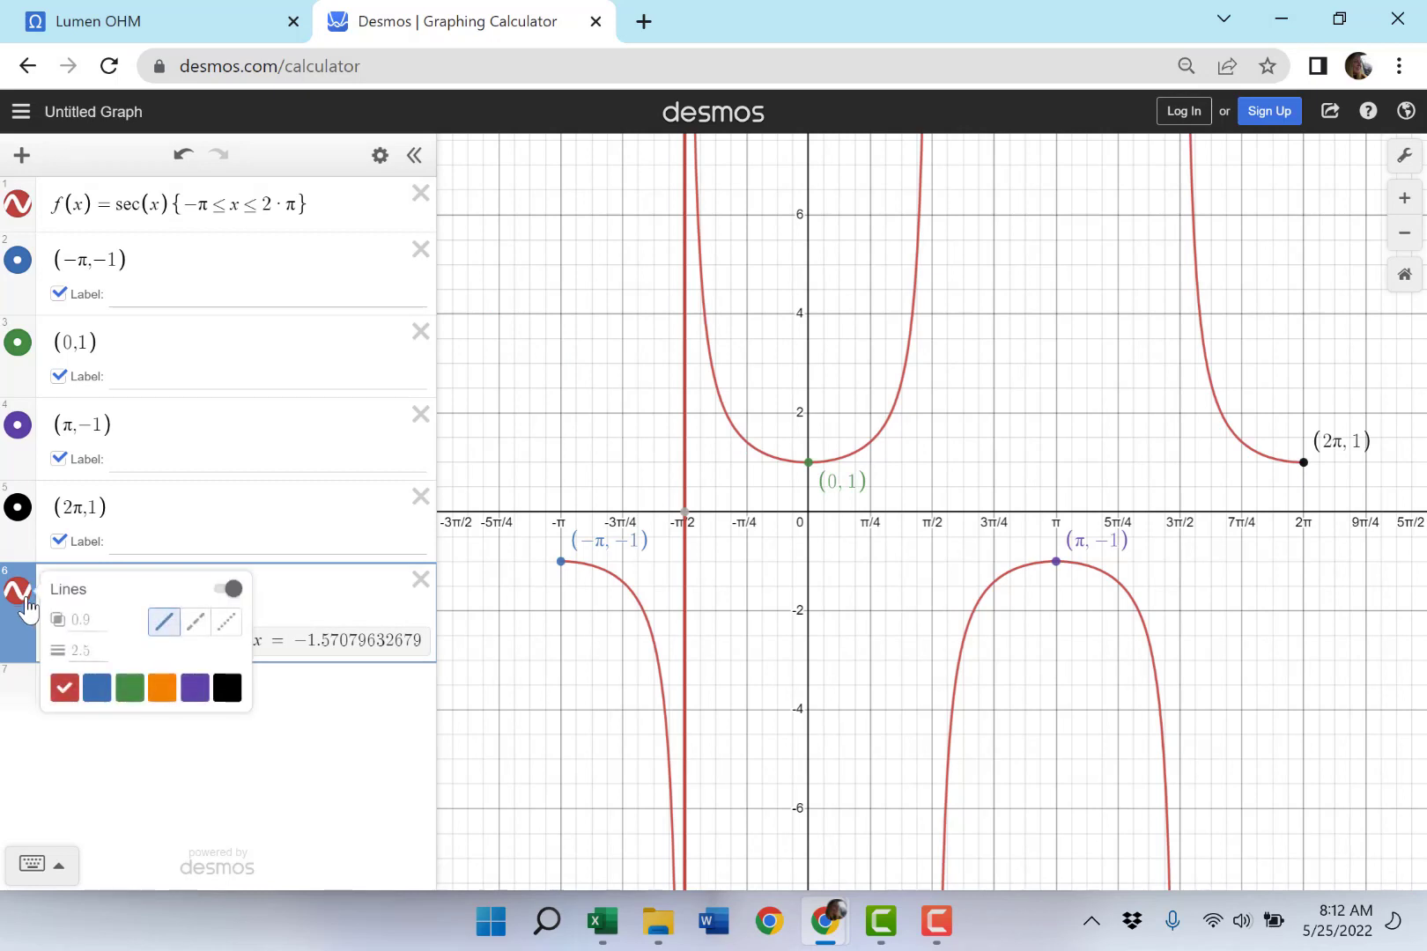
left_click(28, 604)
left_click(28, 605)
left_click(206, 632)
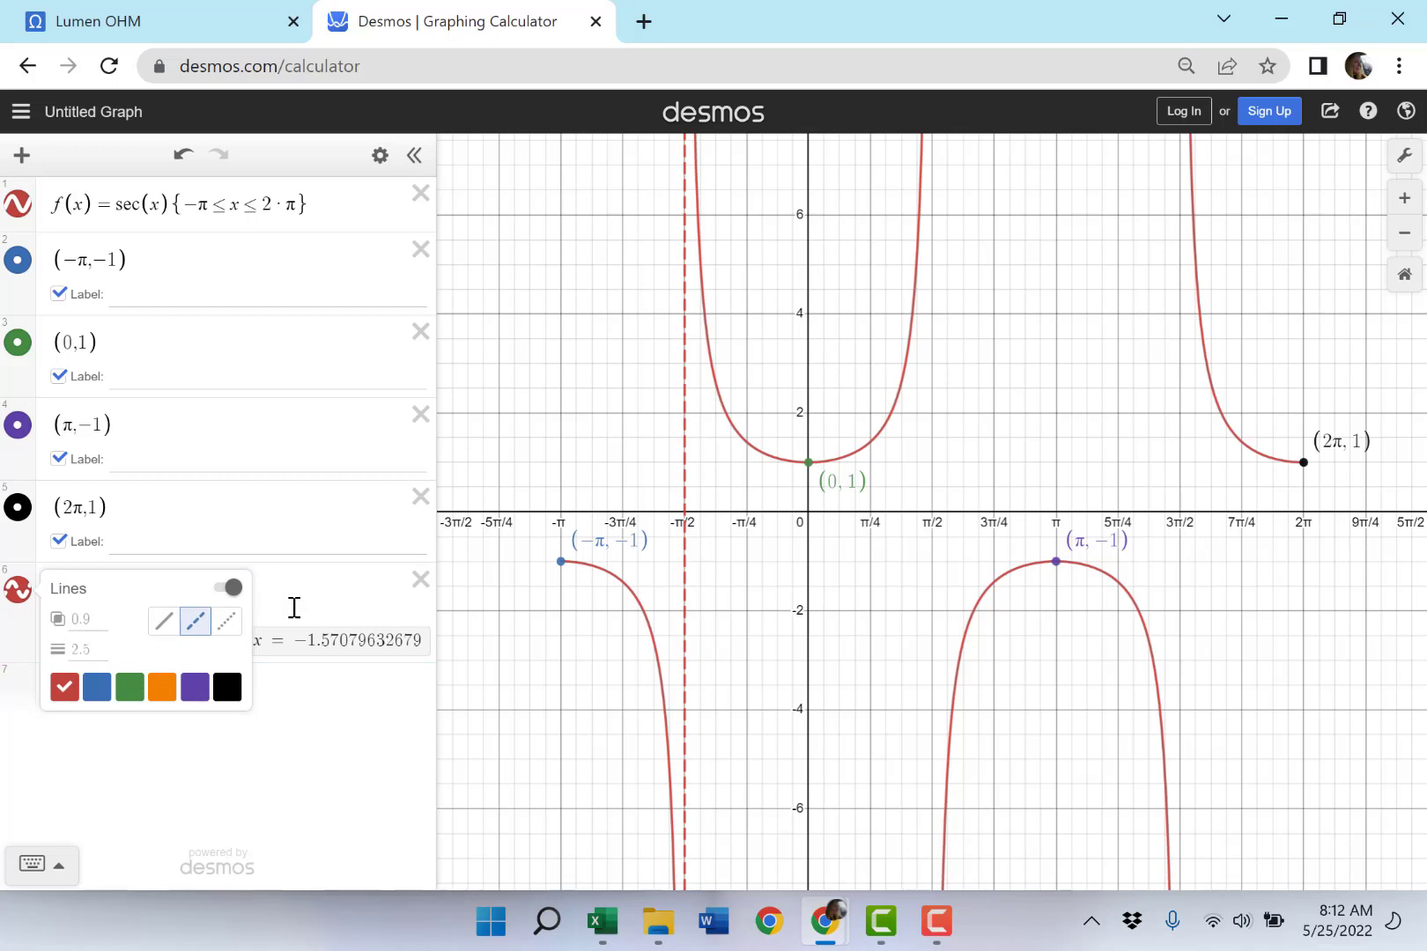
left_click(294, 608)
- Graph the vertical asymptote x = π/2 in a new expression and make its line dashed
key("Return")
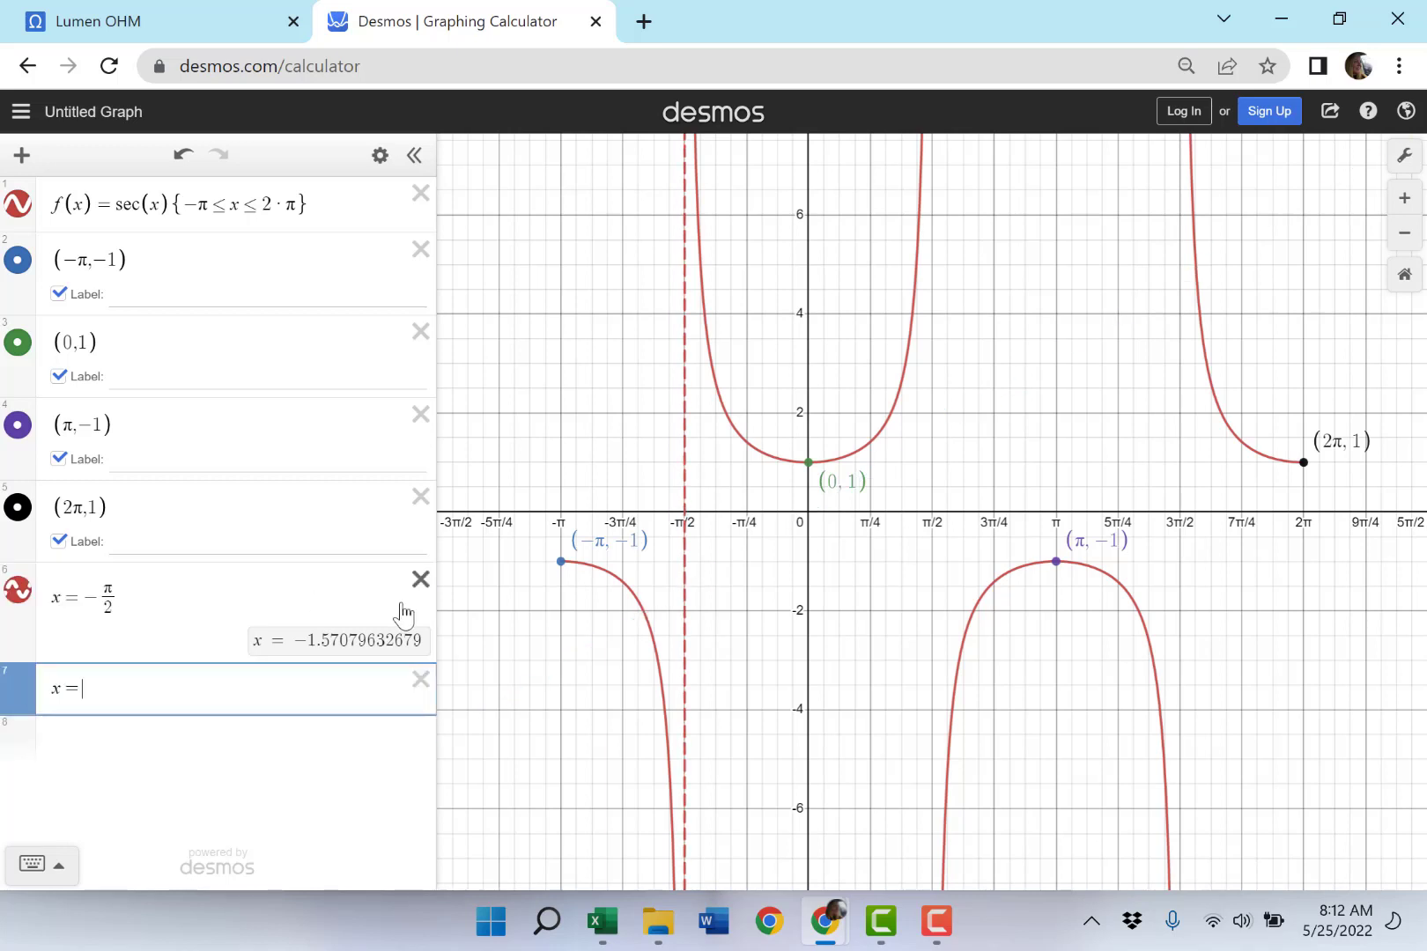
type("x=pi/2")
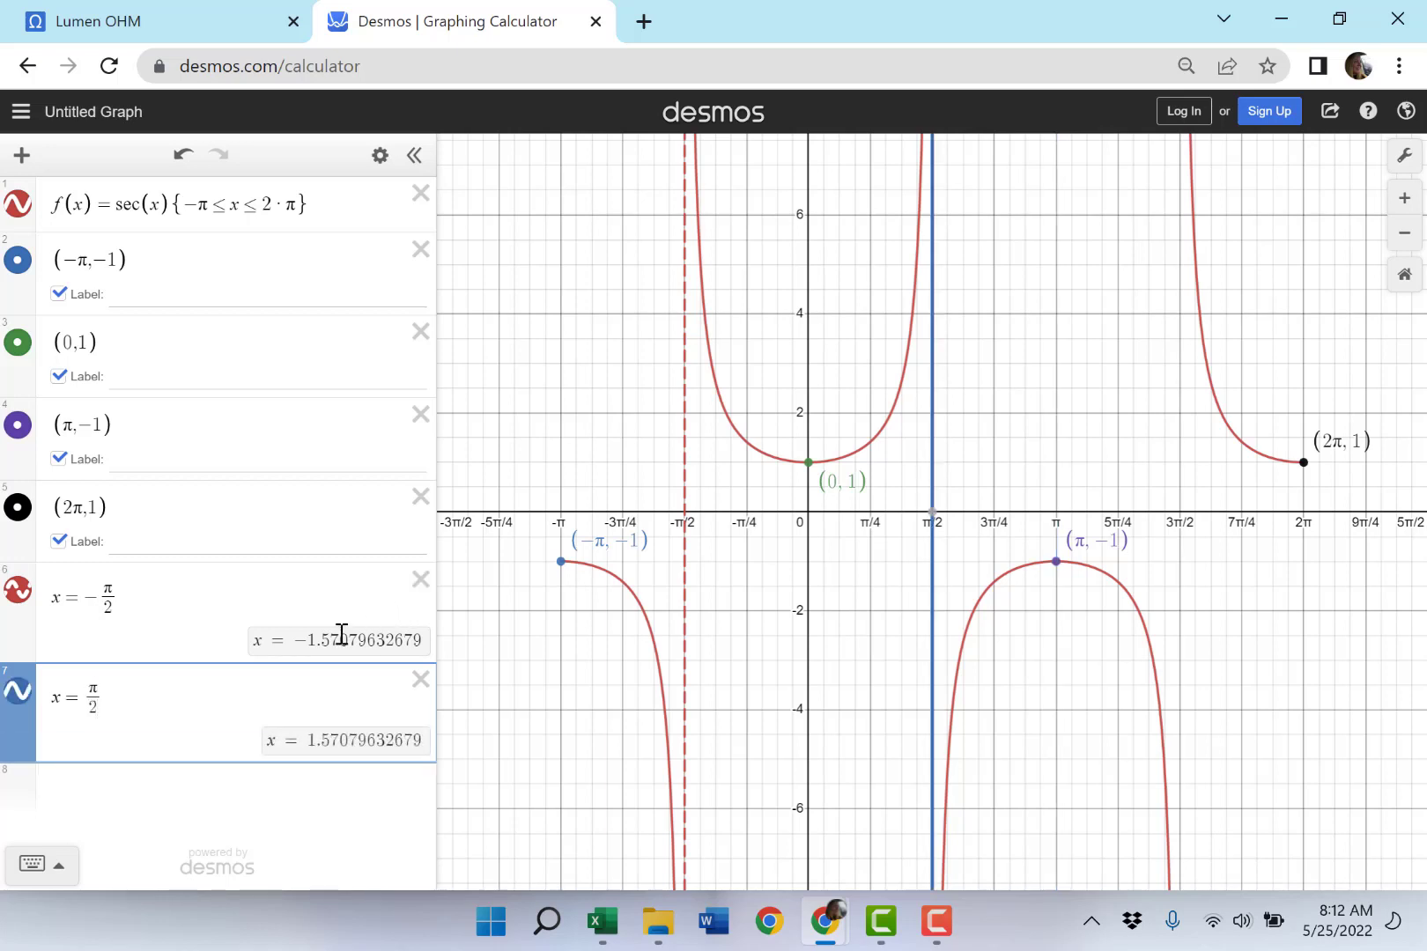
left_click(26, 715)
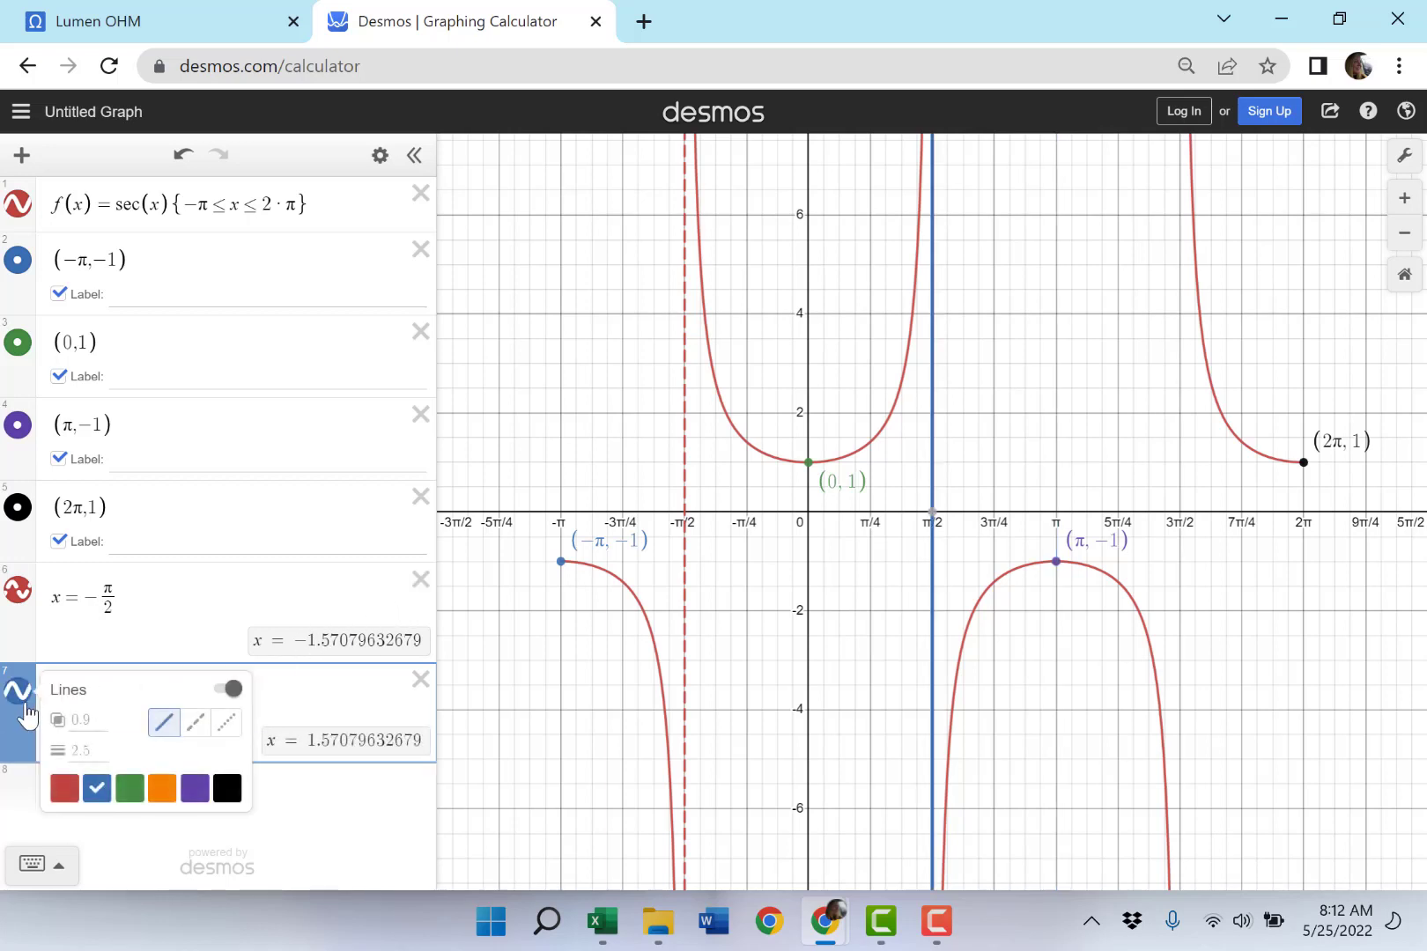
left_click(196, 723)
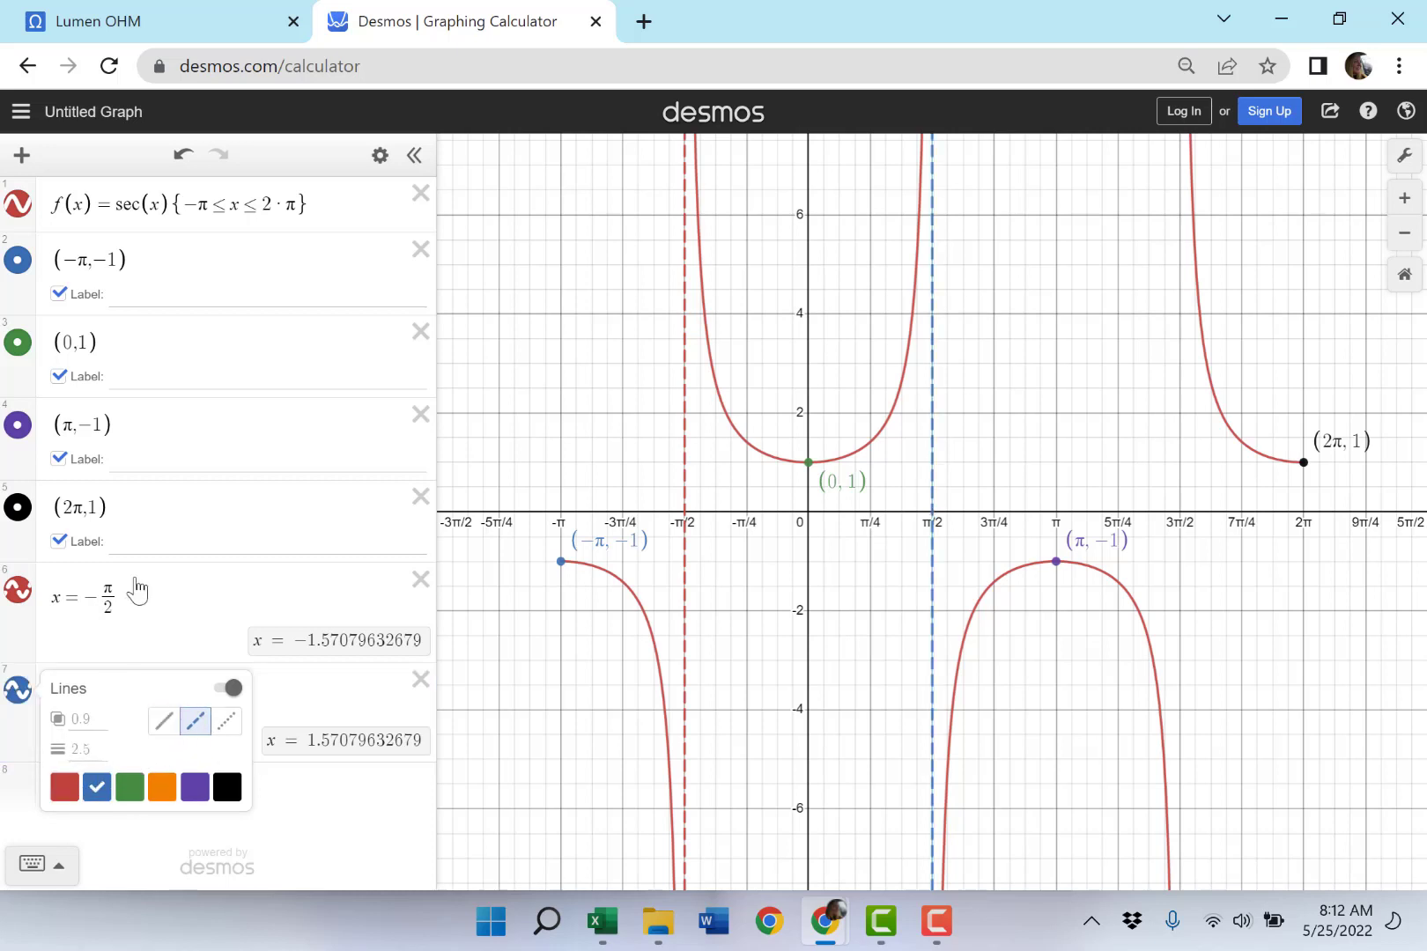
- Change the color of the x = −π/2 asymptote to blue
left_click(137, 590)
left_click(18, 594)
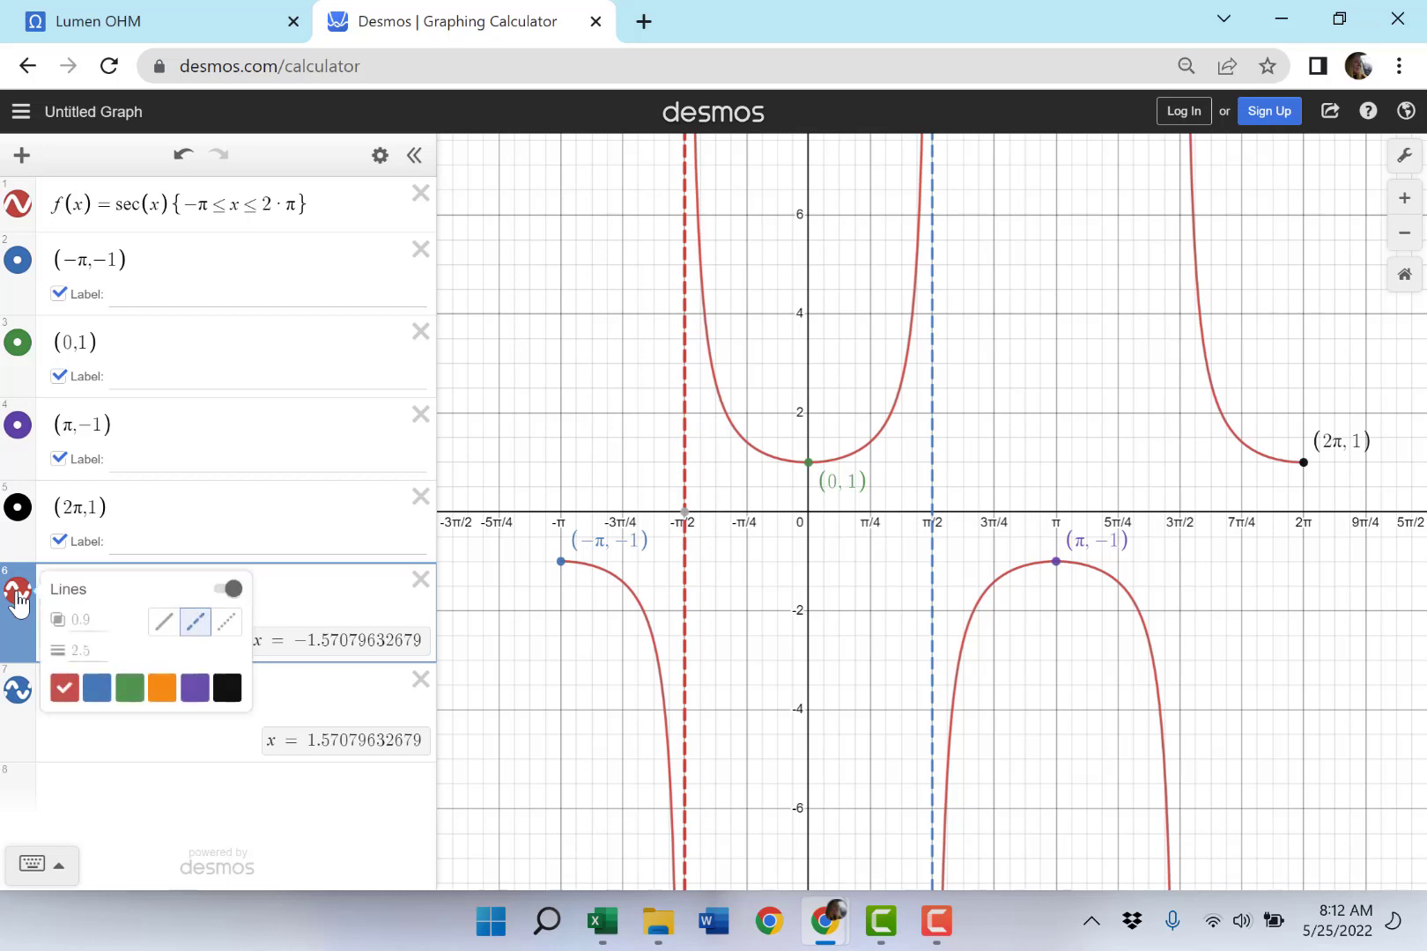
left_click(97, 687)
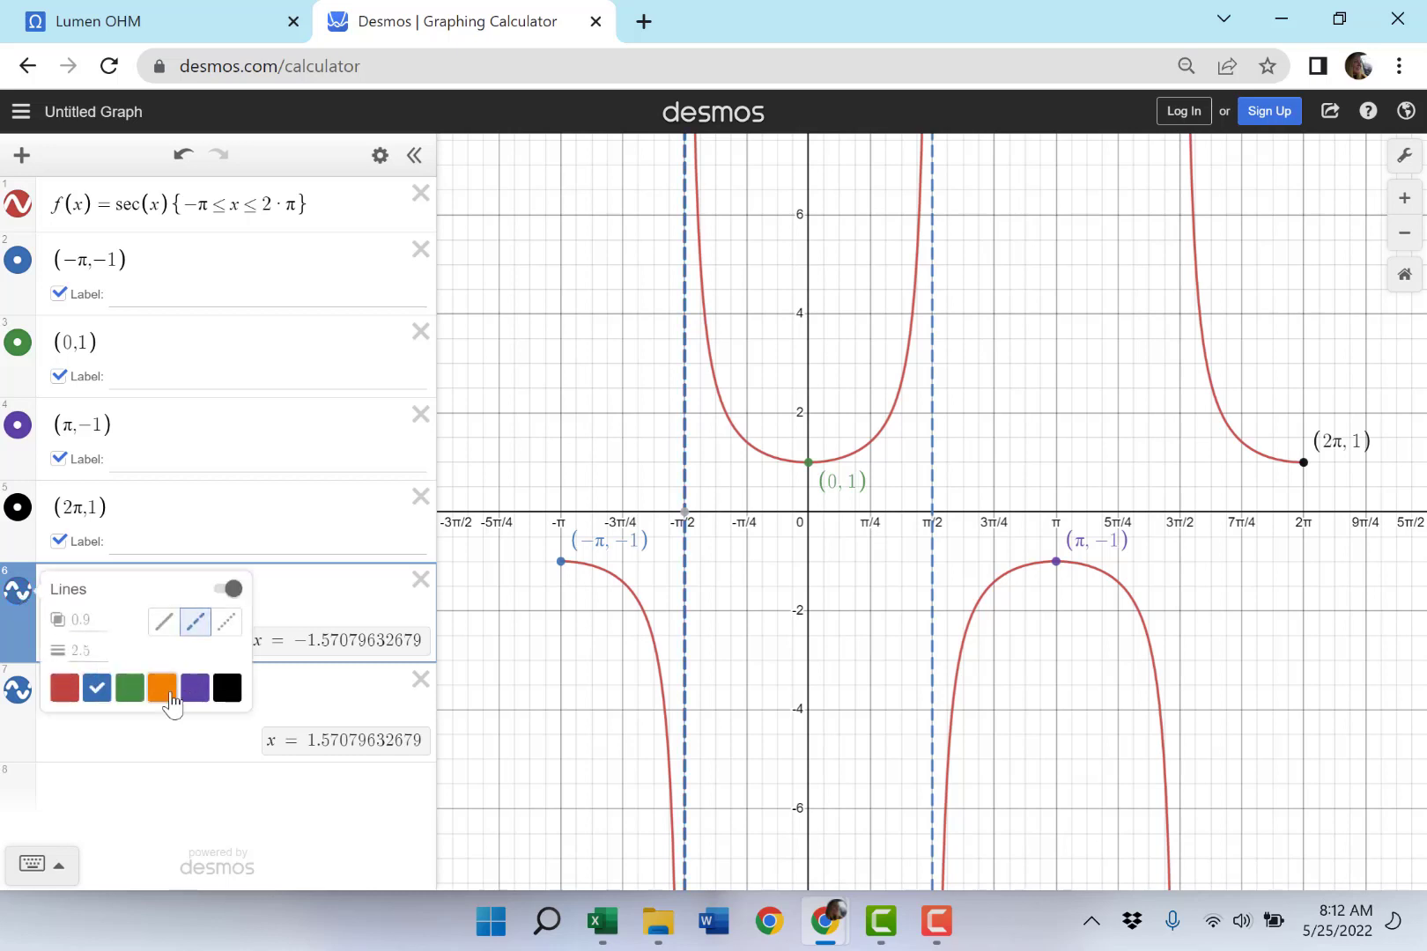
left_click(278, 614)
- Graph the vertical asymptote x = 3π/2 in a new expression and style it as a dashed blue line
left_click(177, 687)
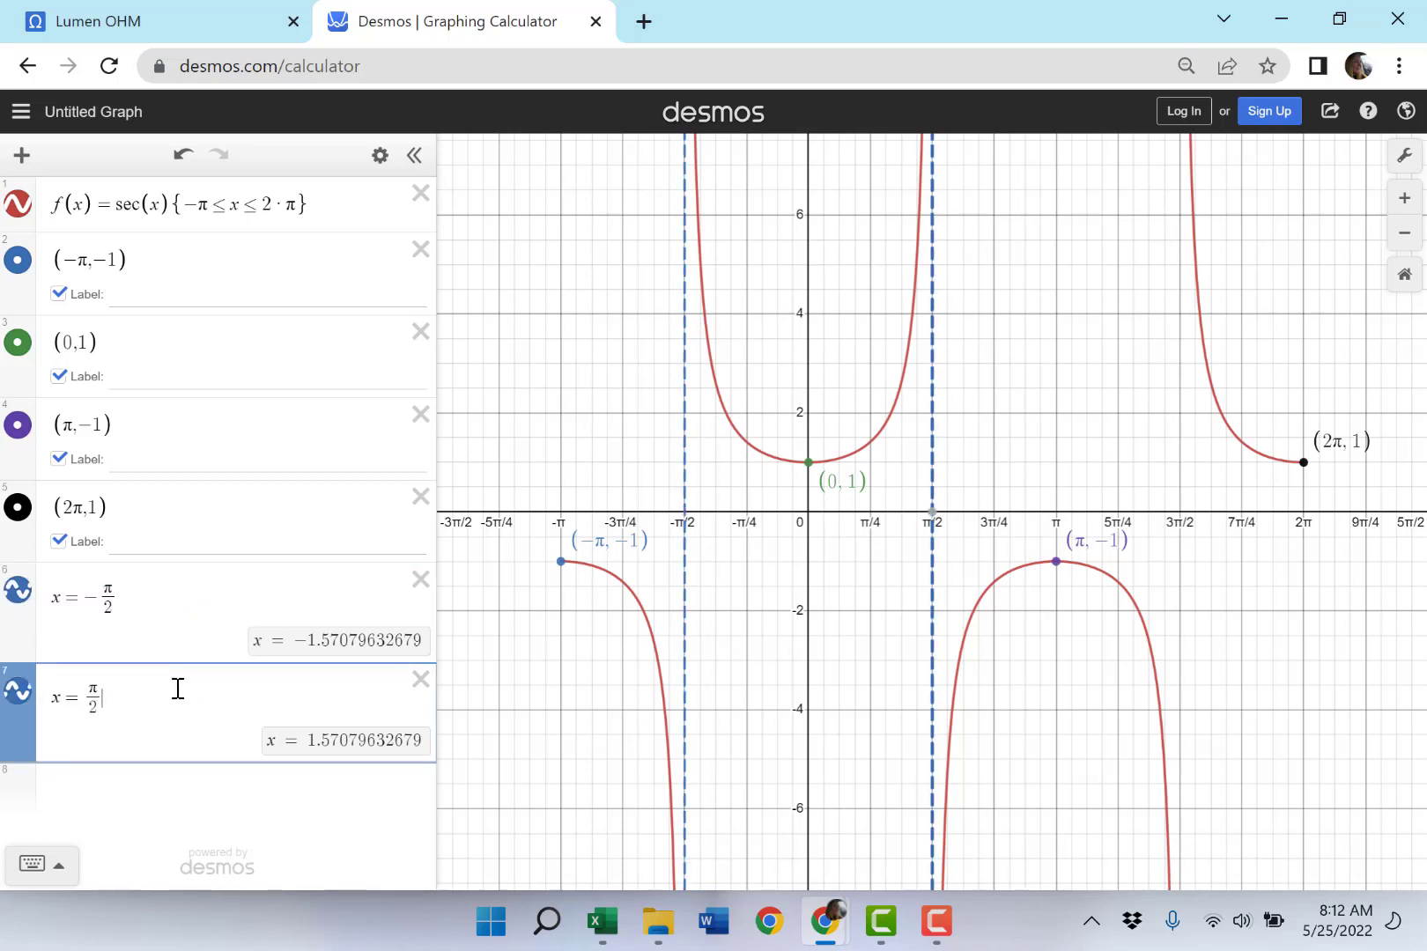
key("Return")
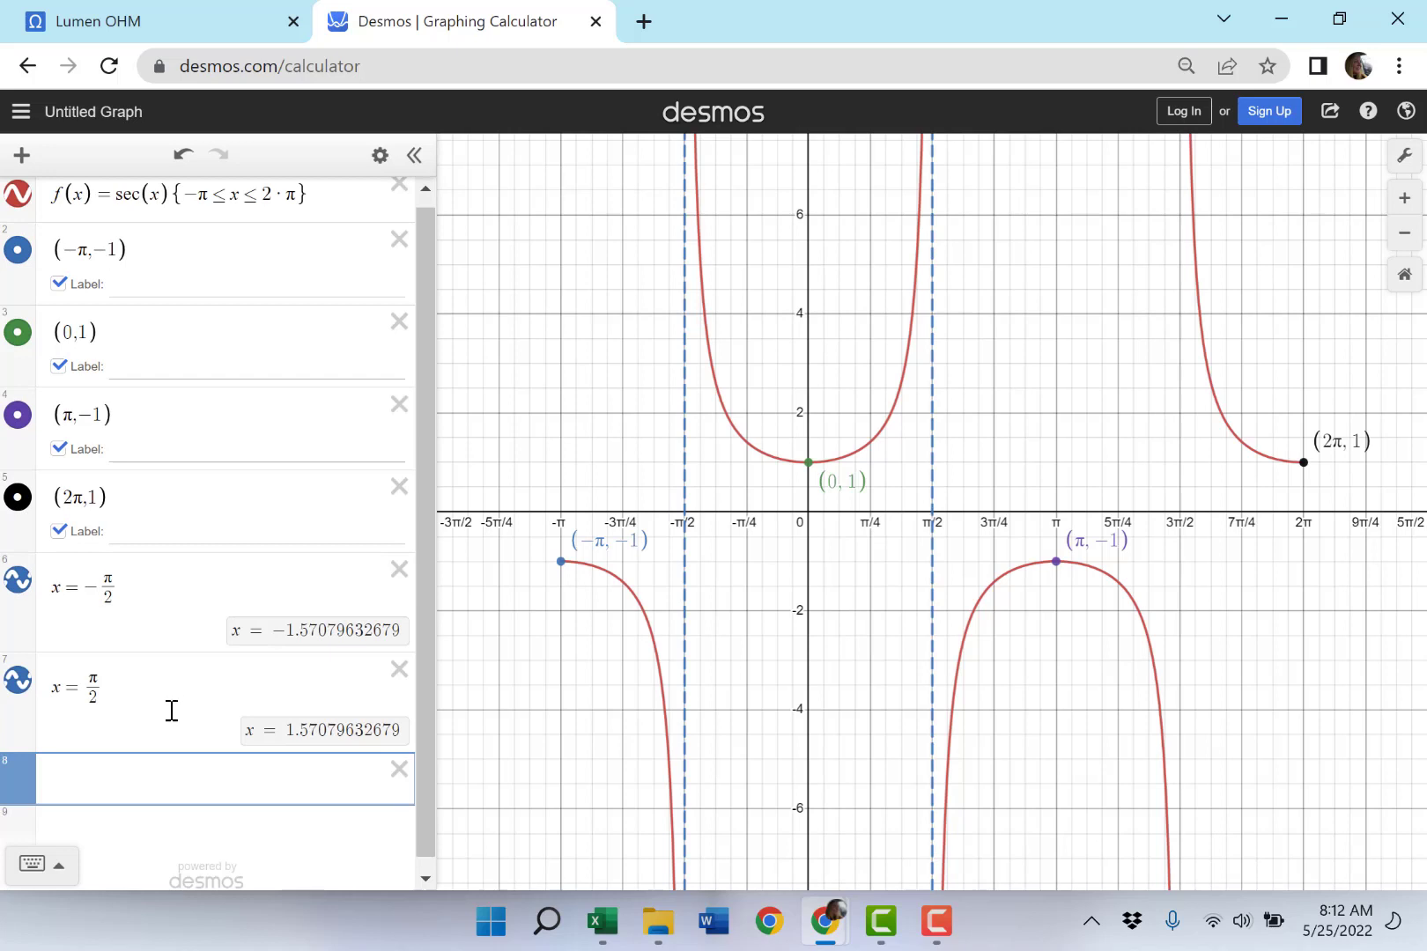
type("x=3p")
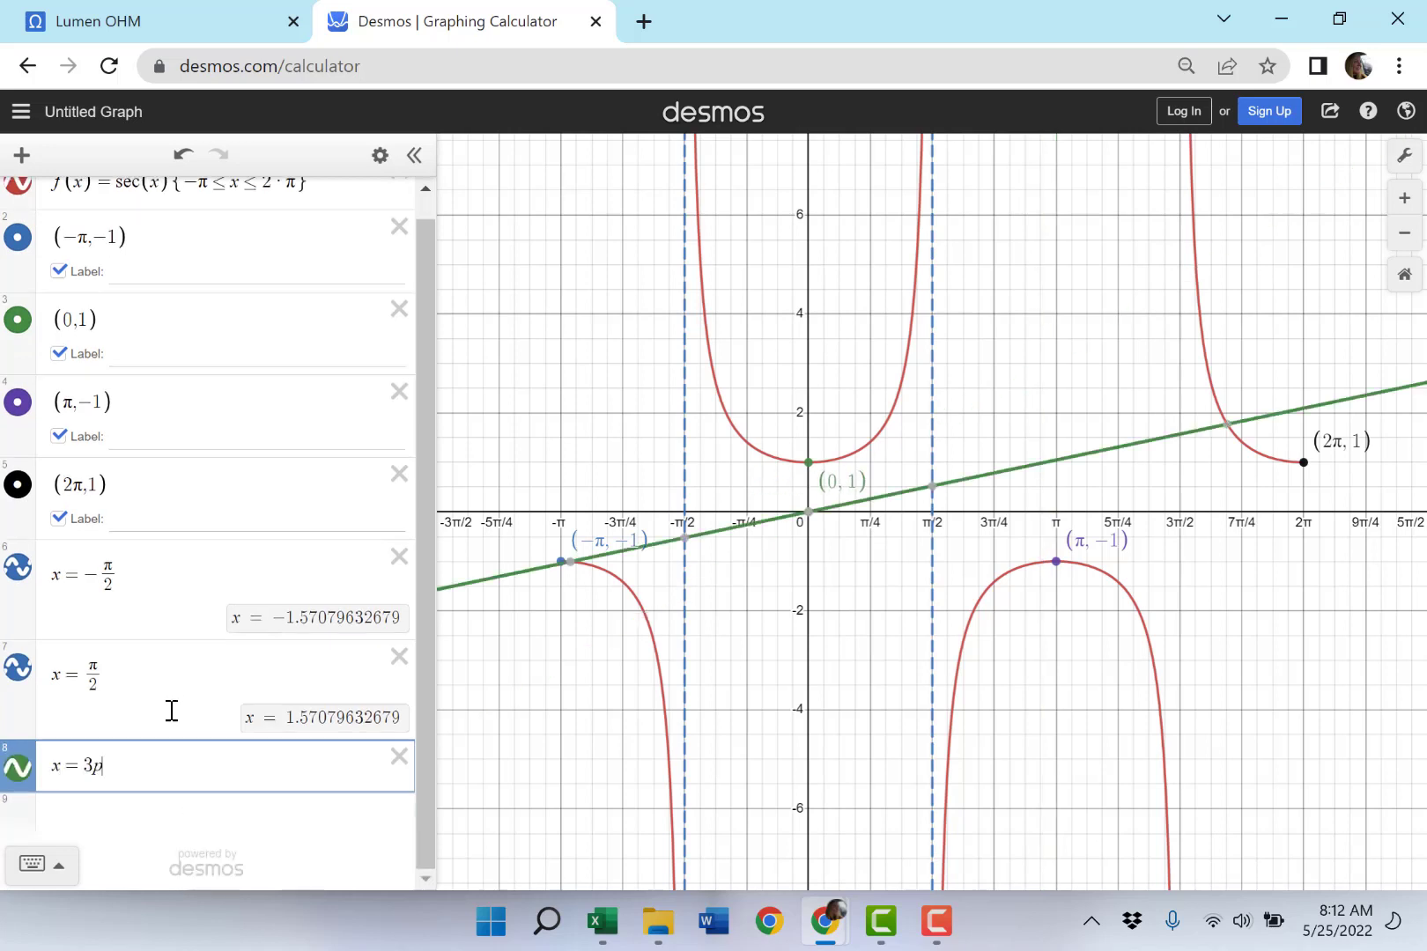
type("i/2")
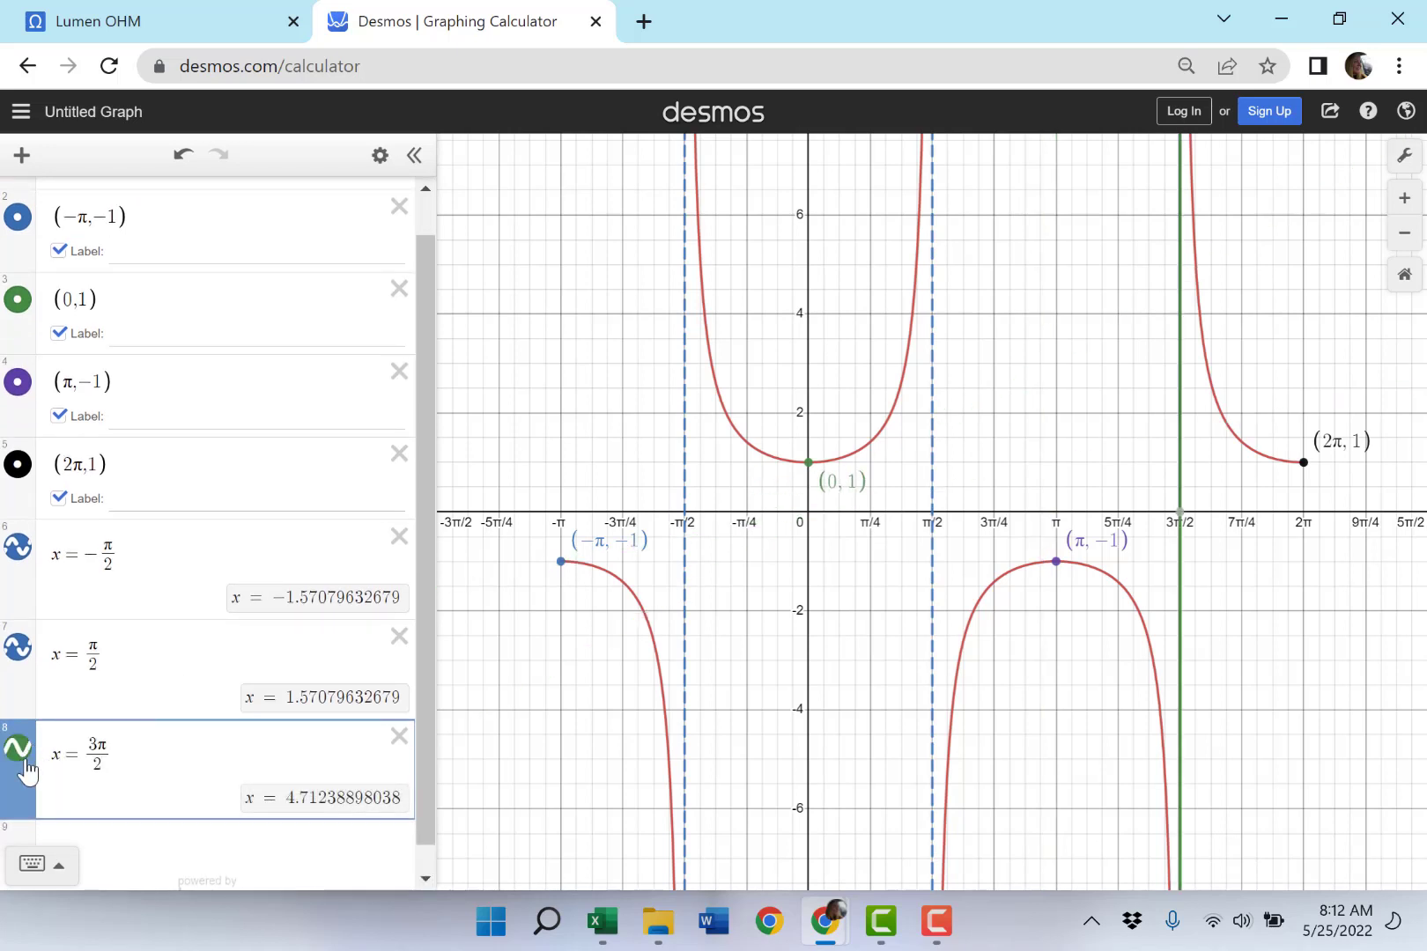
left_click(25, 764)
left_click(195, 778)
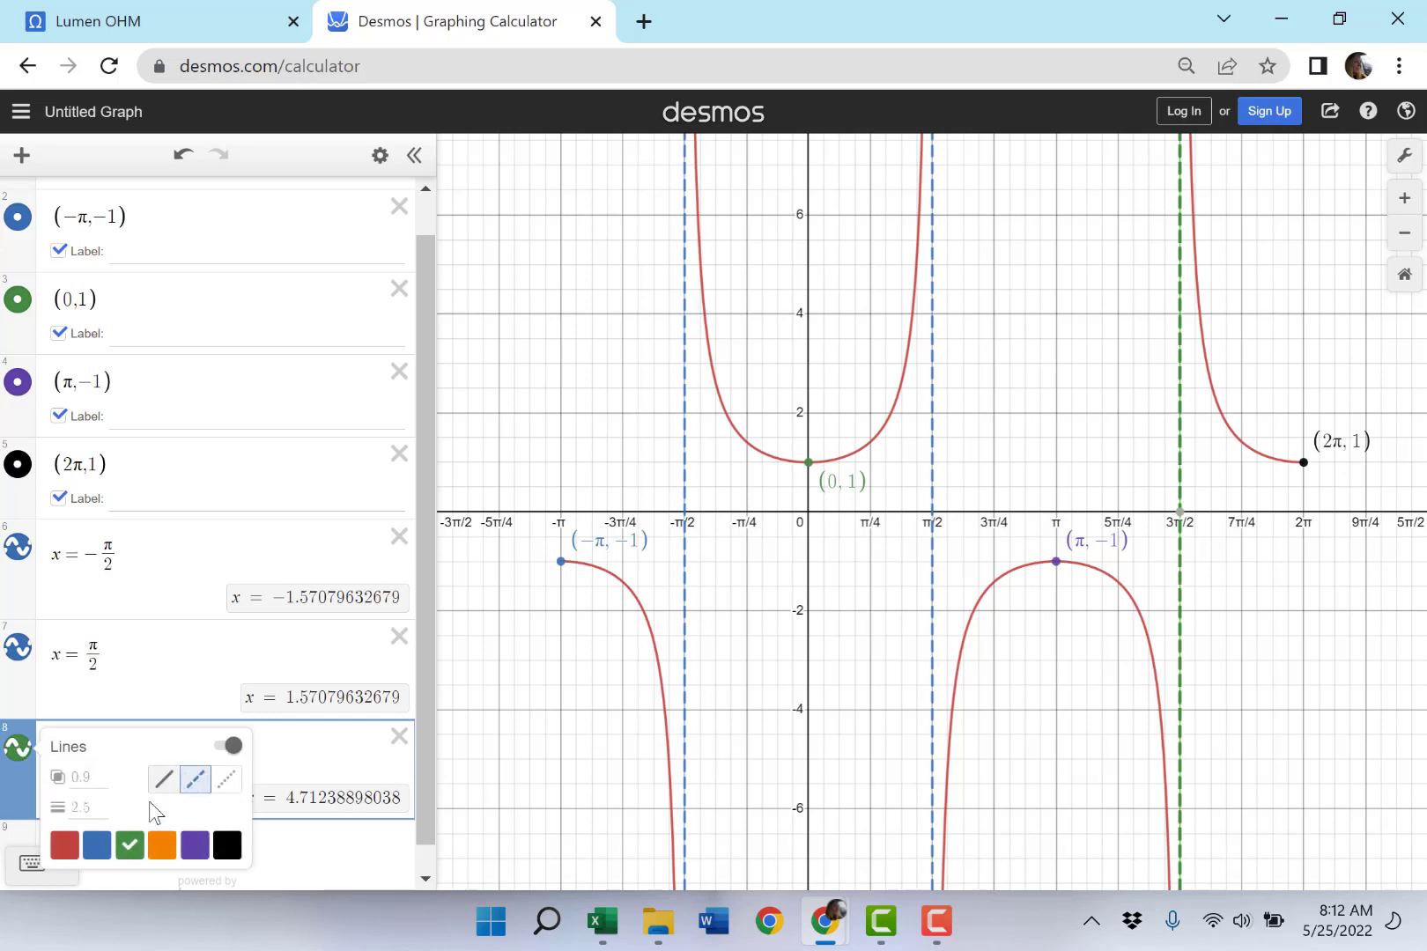
left_click(96, 845)
left_click(314, 757)
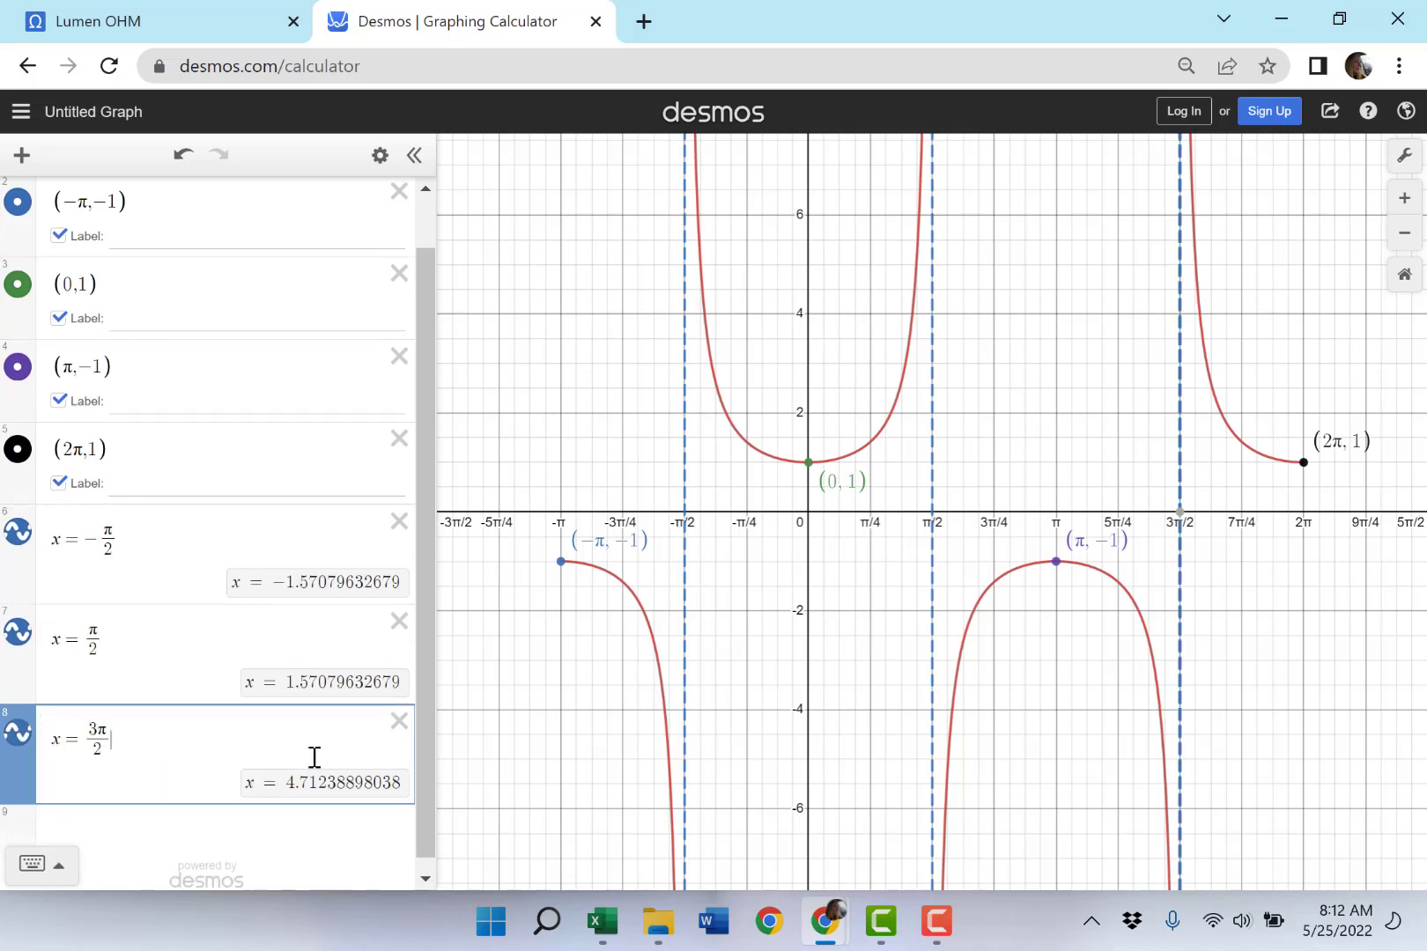